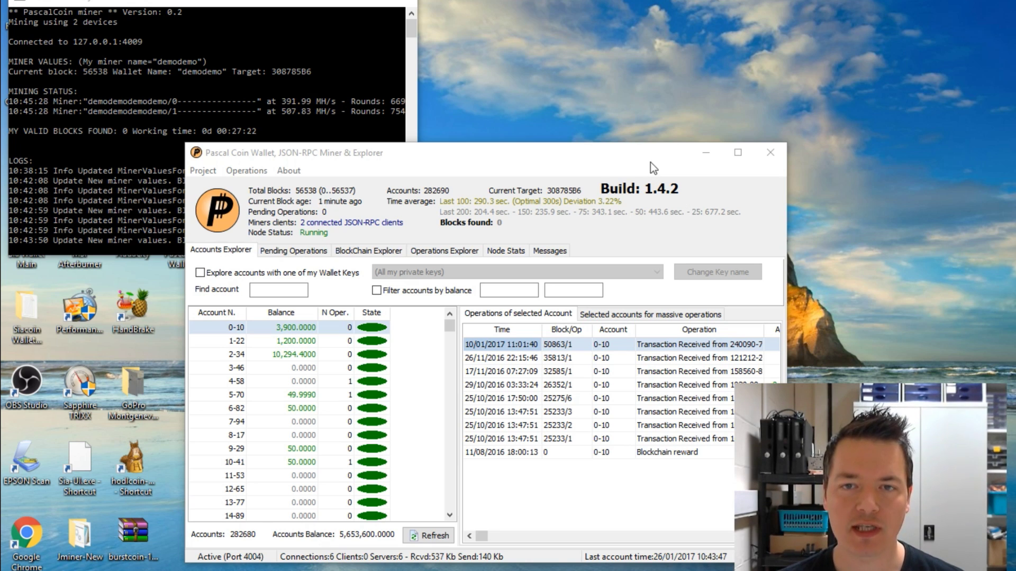
- Close the running Pascal Coin wallet and the PascalCoin miner console
click(635, 159)
mouse_move(627, 158)
mouse_down()
mouse_move(648, 136)
mouse_move(654, 150)
mouse_move(639, 155)
mouse_up()
click(224, 6)
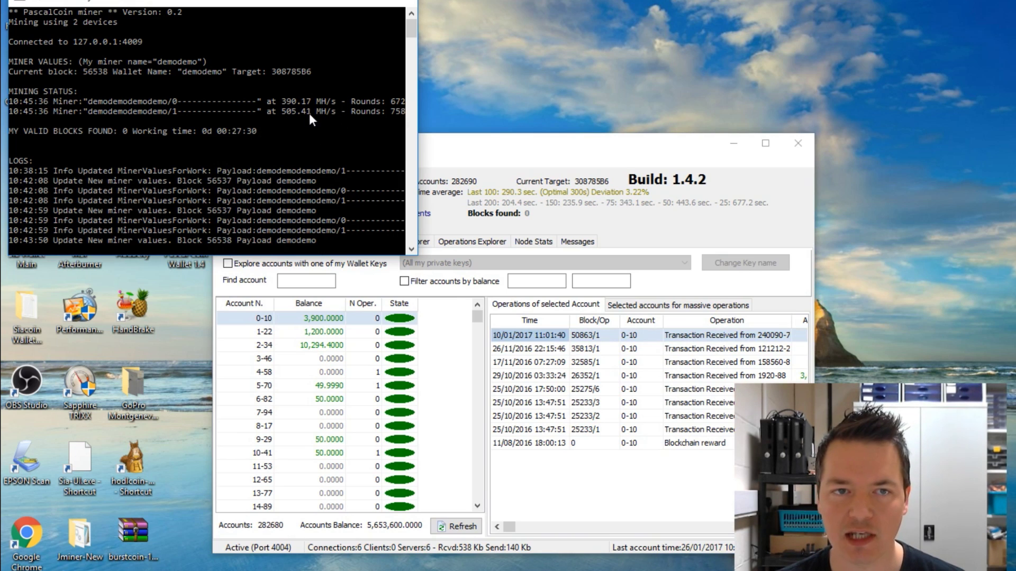
click(548, 146)
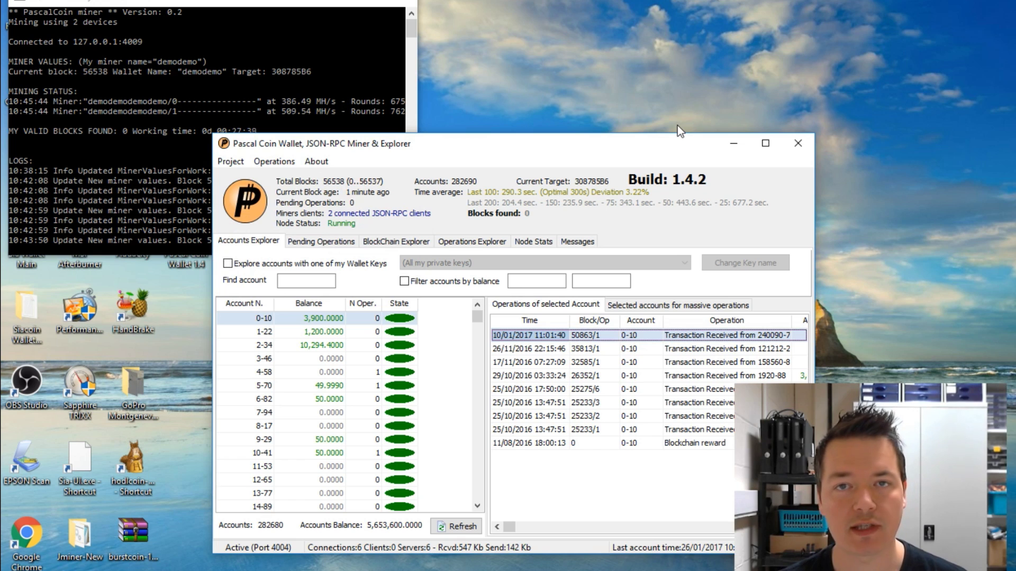
click(798, 143)
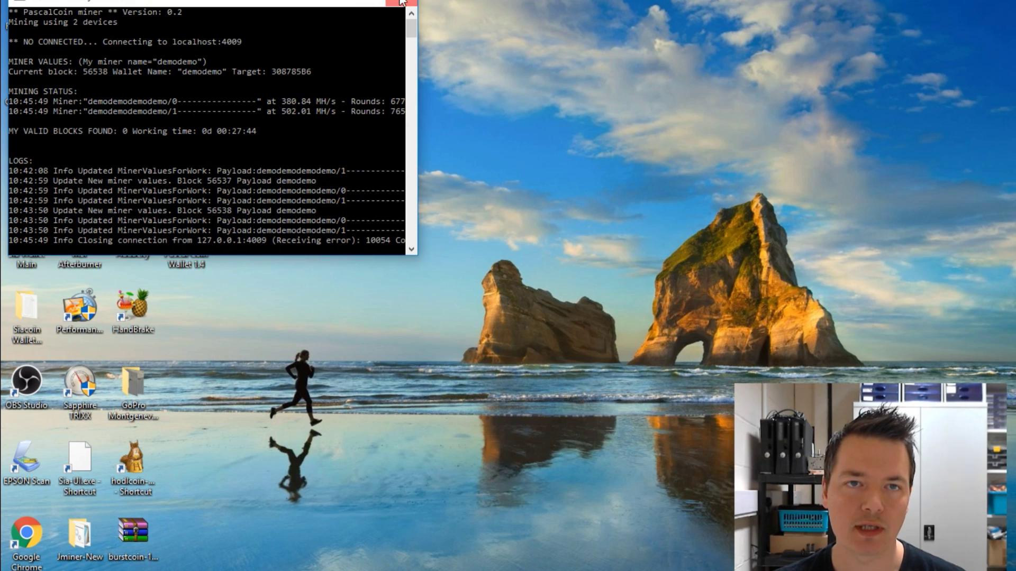
click(400, 3)
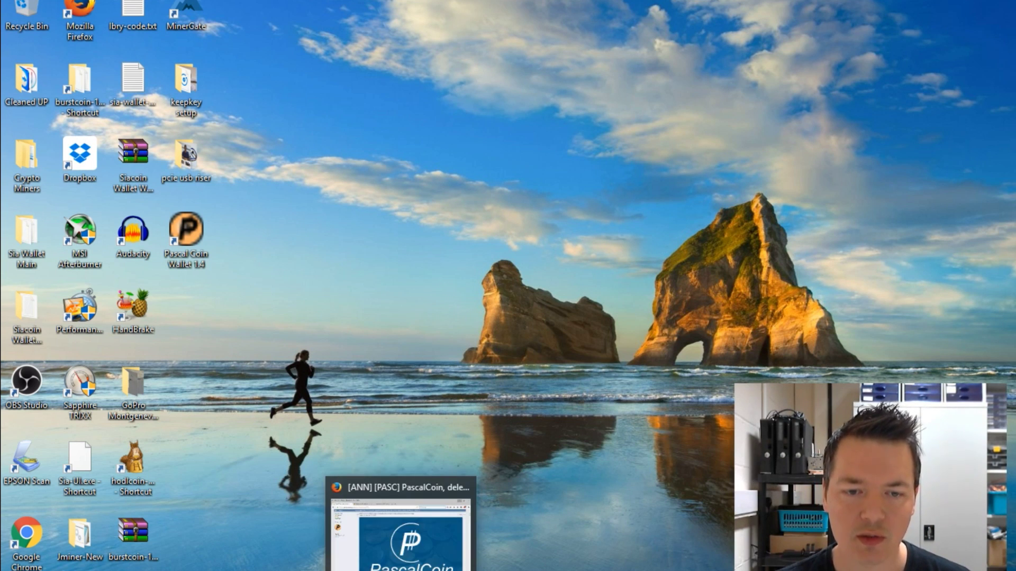
- Switch to Firefox and review Pascal Coin's price, market cap and 7-day chart on CoinMarketCap
click(401, 570)
click(161, 225)
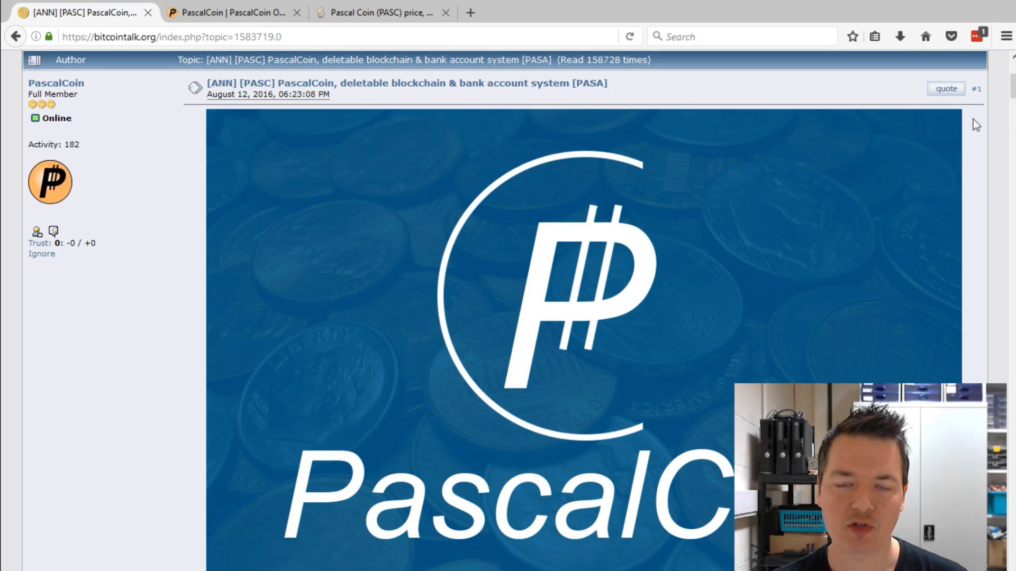
click(400, 15)
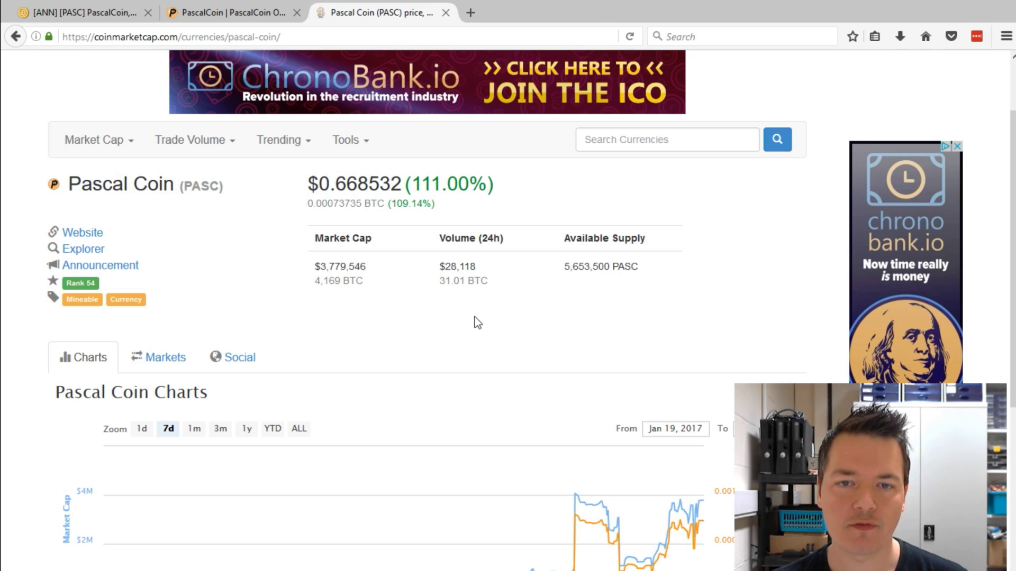
scroll(475, 317, down, 3)
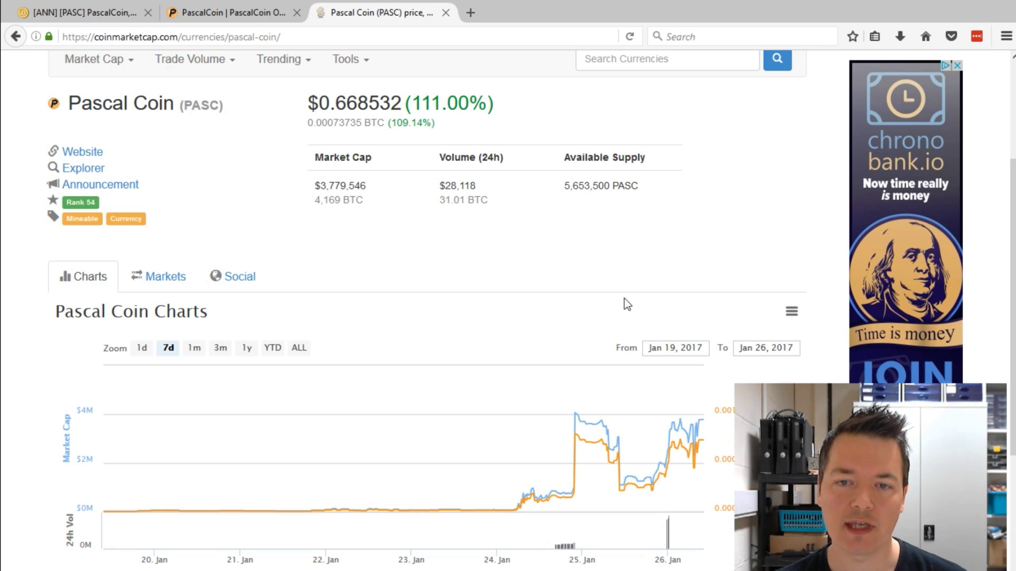
scroll(623, 313, down, 3)
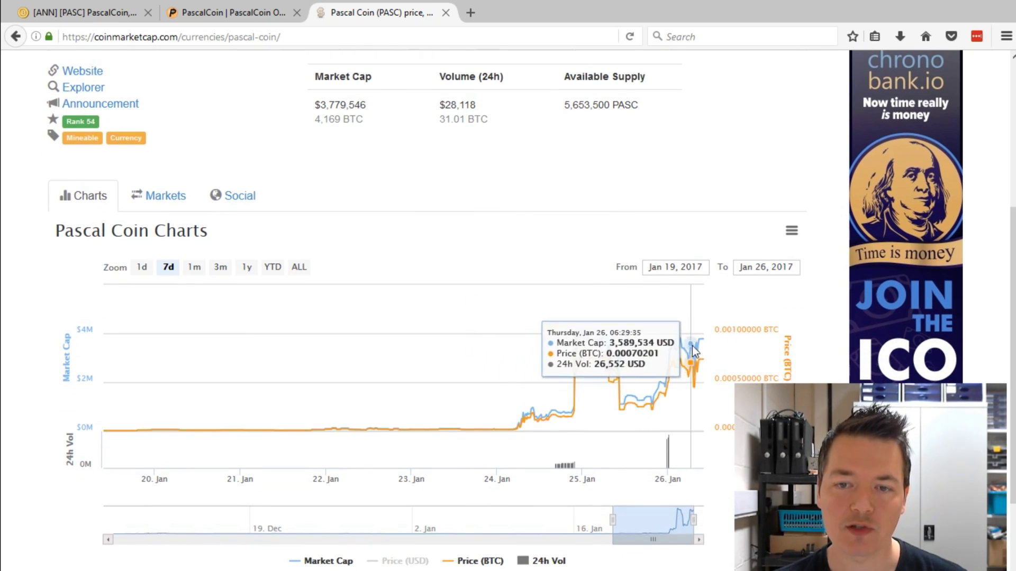
scroll(577, 294, up, 8)
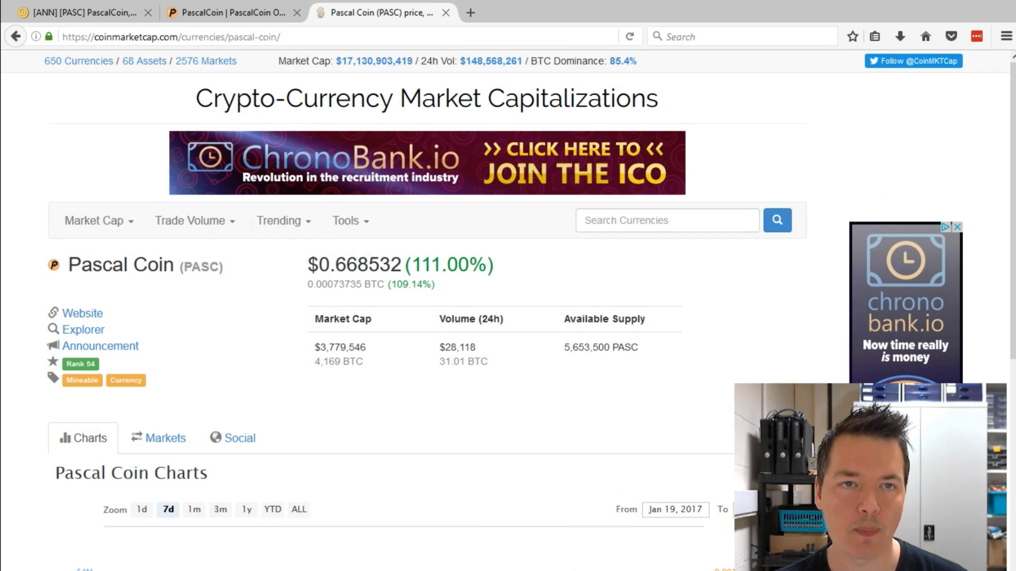
- Go from pascalcoin.org to its SourceForge download page and try downloading PascalCoinWalletB1.4.2.0.exe, returning to the project page
click(260, 19)
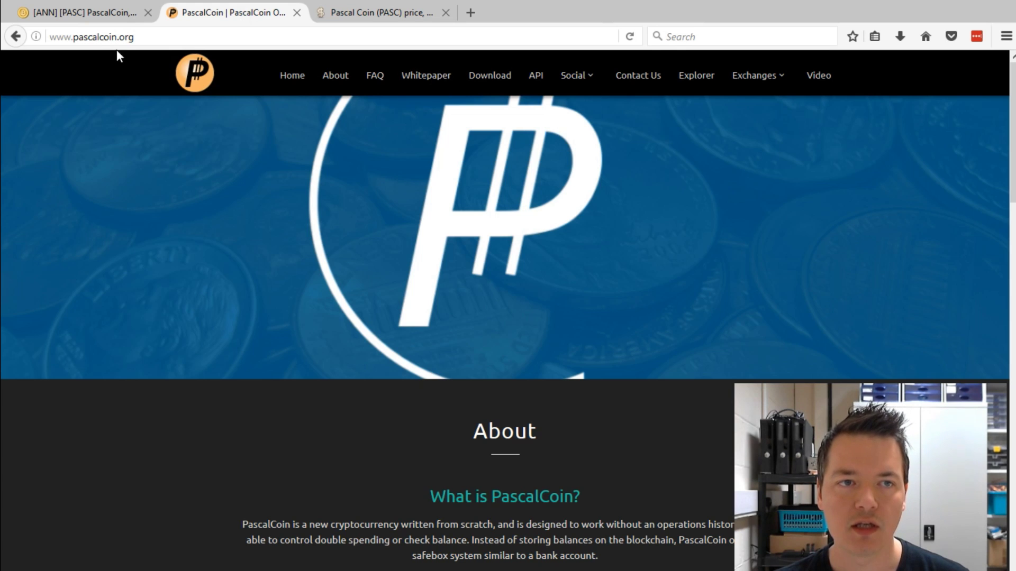
click(494, 76)
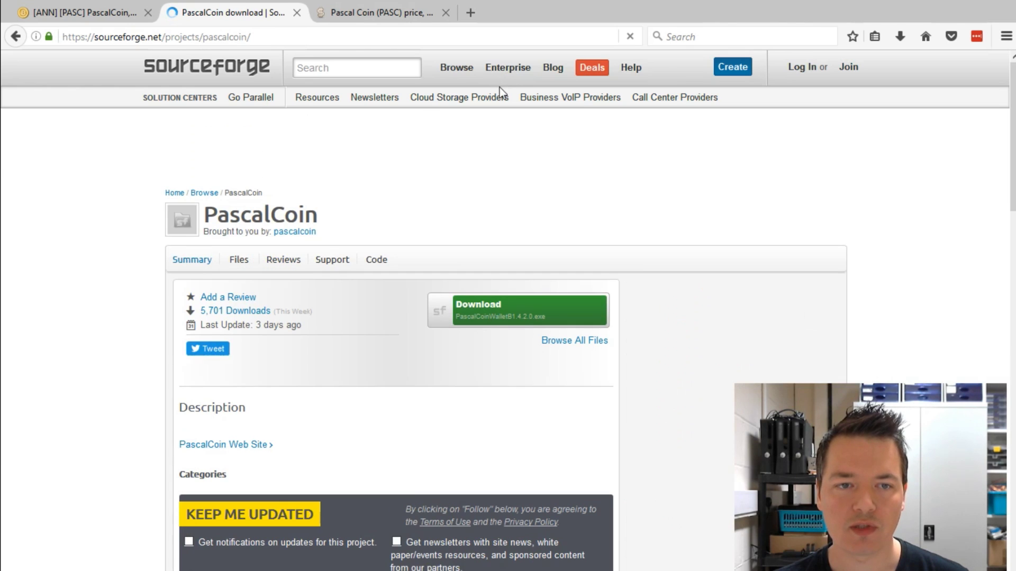
scroll(97, 173, down, 2)
scroll(98, 173, up, 2)
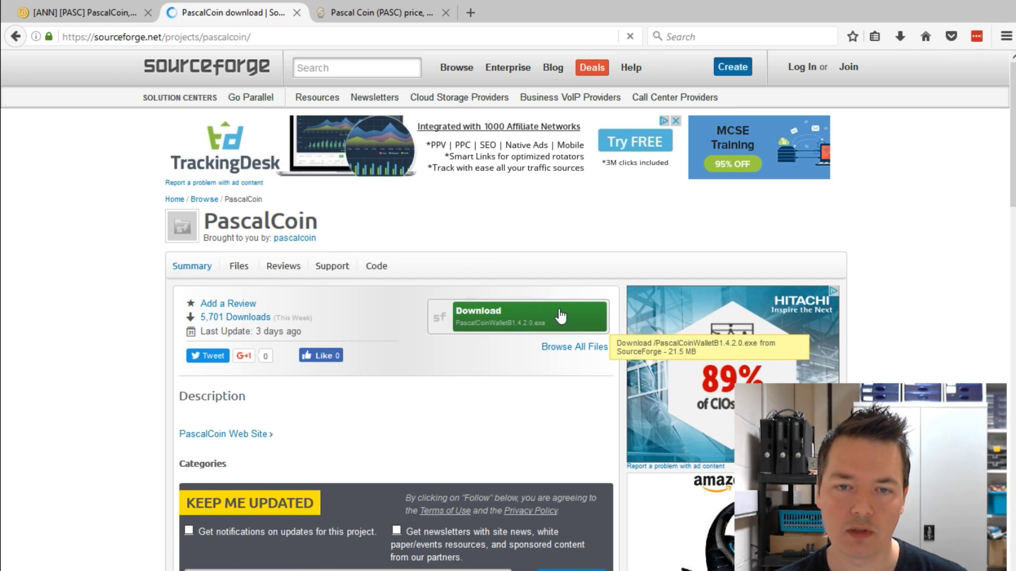
click(557, 315)
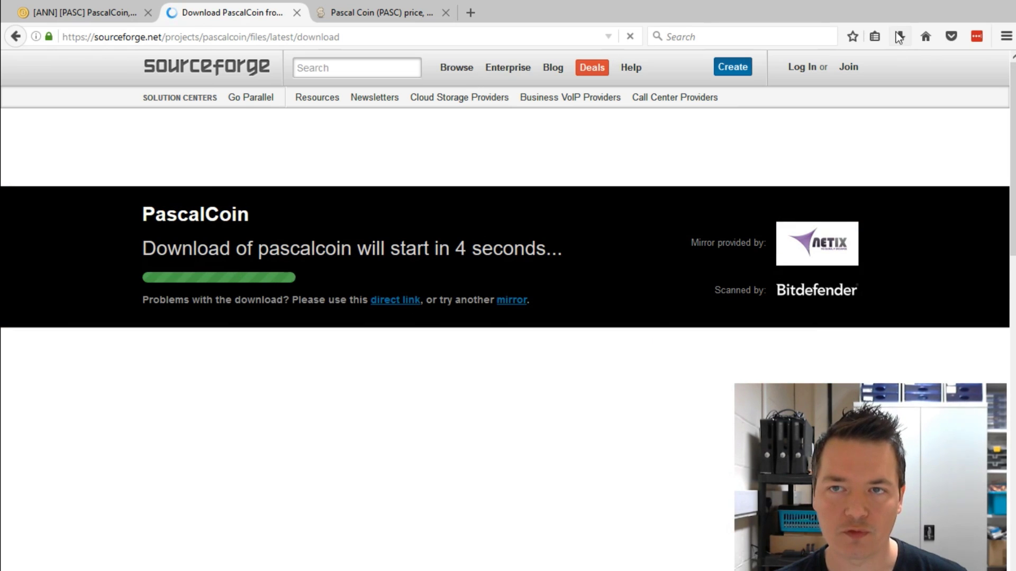
click(16, 36)
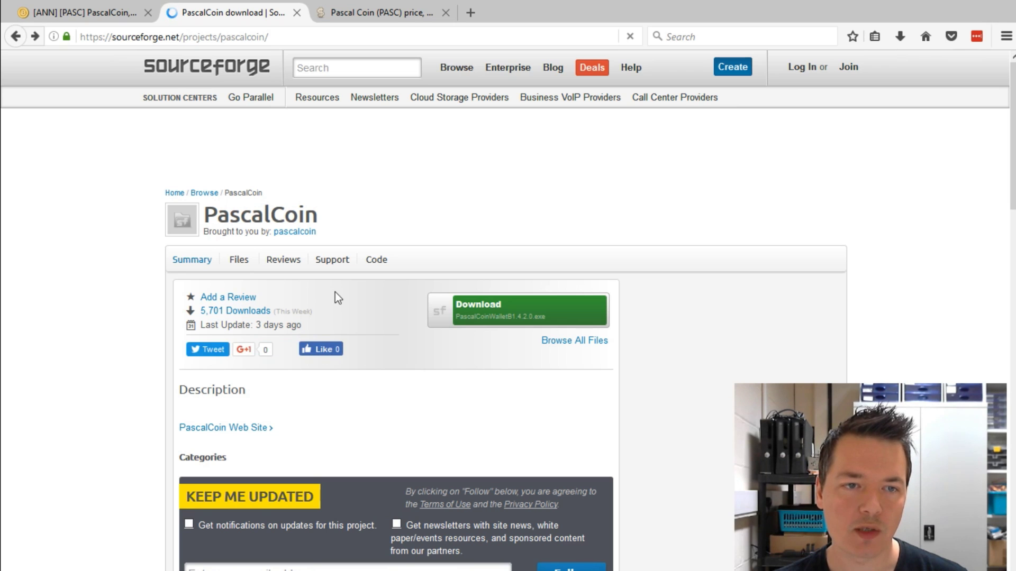
- Look through the PascalCoin releases on SourceForge and open the project's file listing to find PascalCoinMiner_v0.2.zip
scroll(335, 292, down, 10)
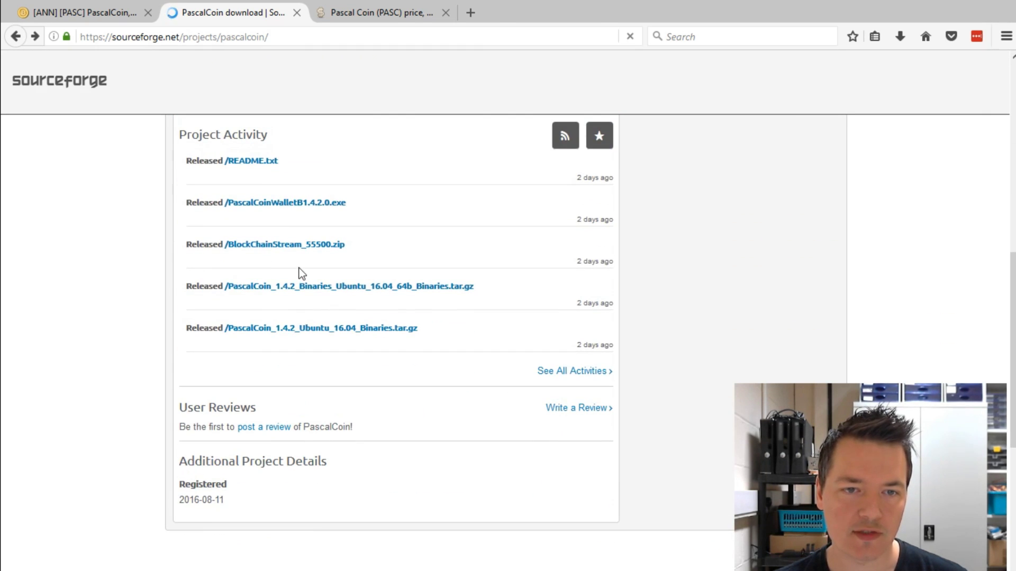
scroll(307, 230, up, 3)
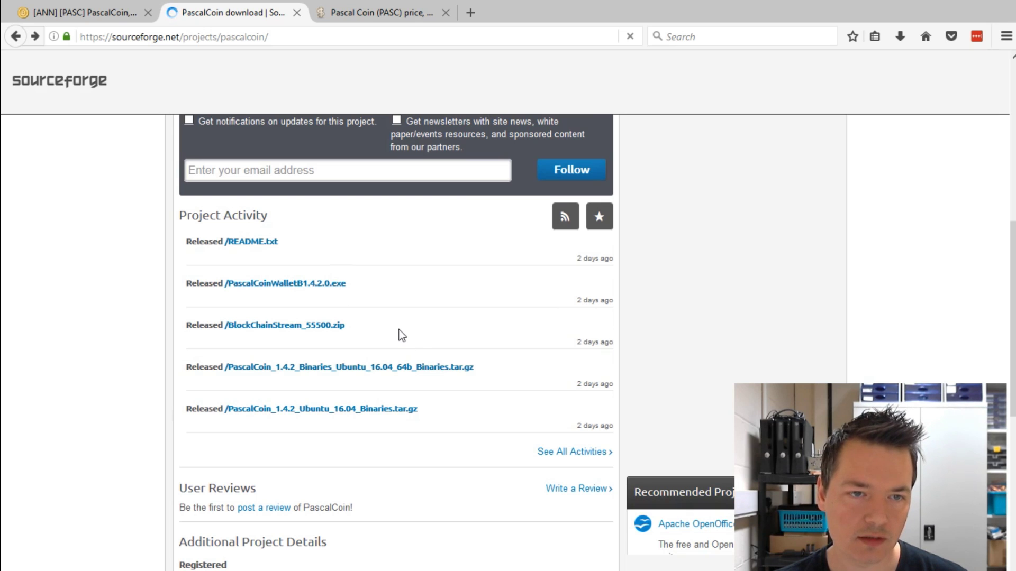
scroll(400, 335, down, 3)
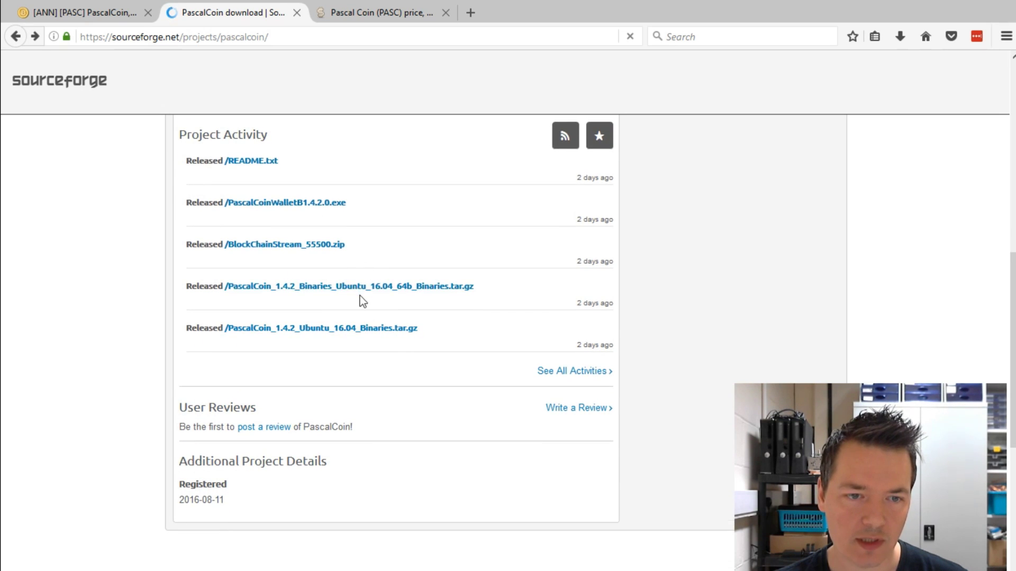
scroll(360, 296, down, 4)
scroll(360, 296, up, 9)
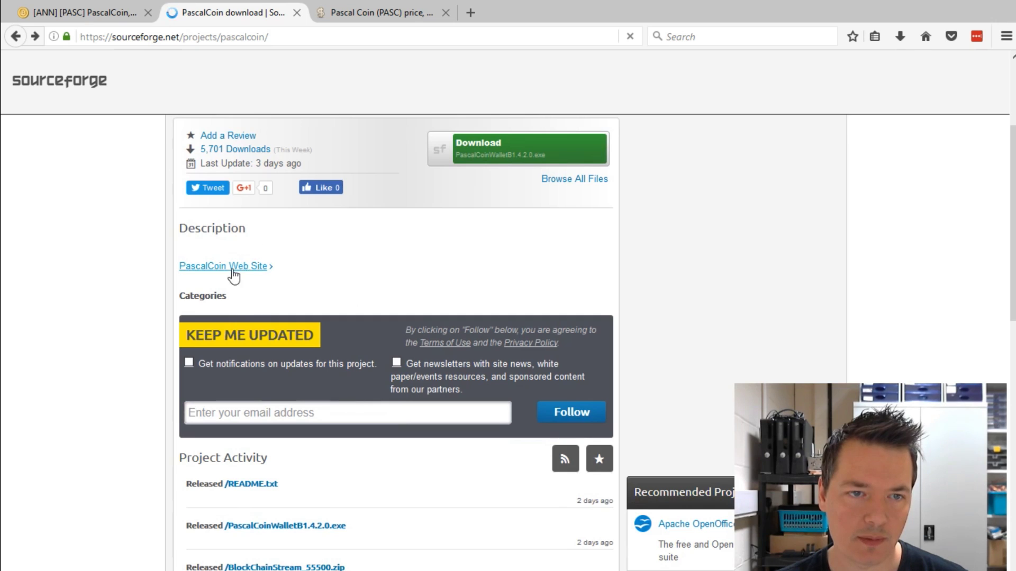
scroll(297, 274, up, 3)
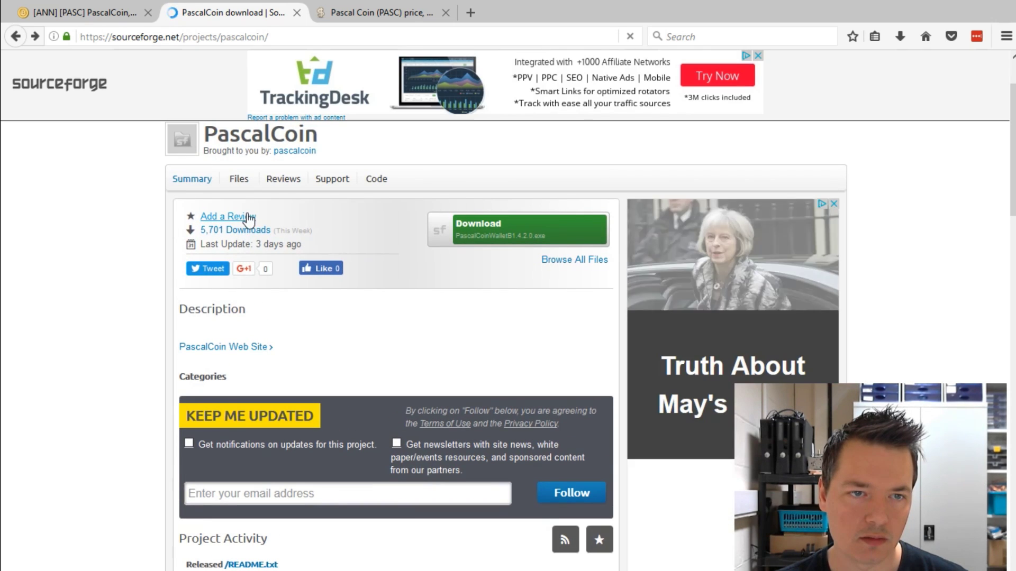
click(239, 178)
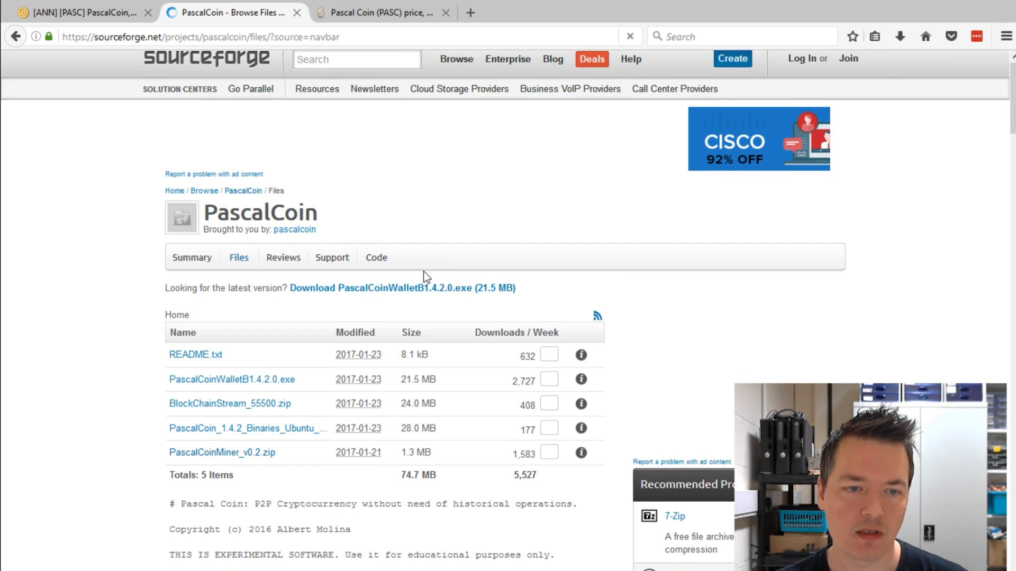
scroll(265, 375, down, 3)
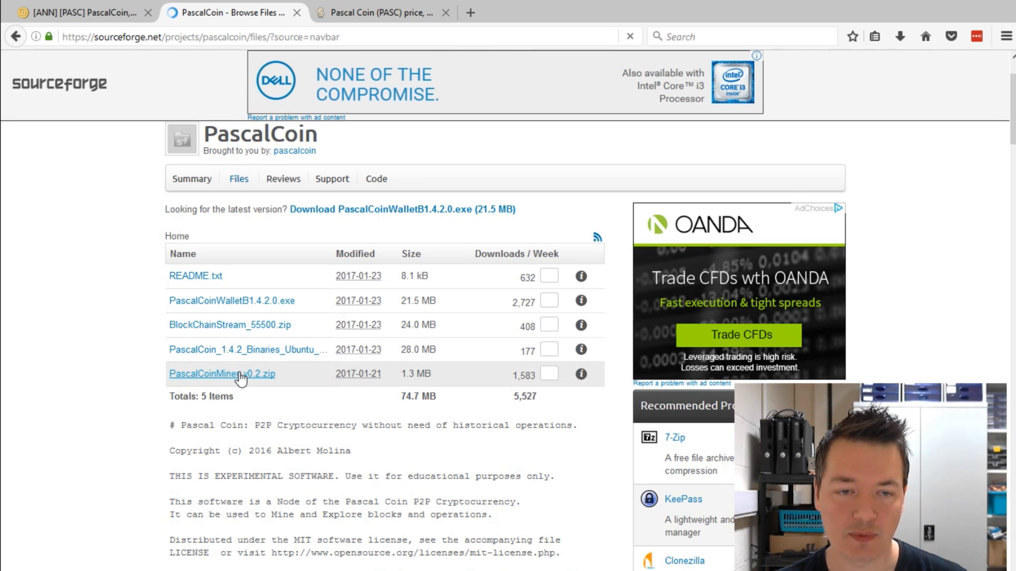
- Open the Downloads folder from the browser and locate PascalCoinMiner_v0.2.zip and the PascalCoinWalletB1.4.2.0.exe installer
click(899, 36)
click(891, 84)
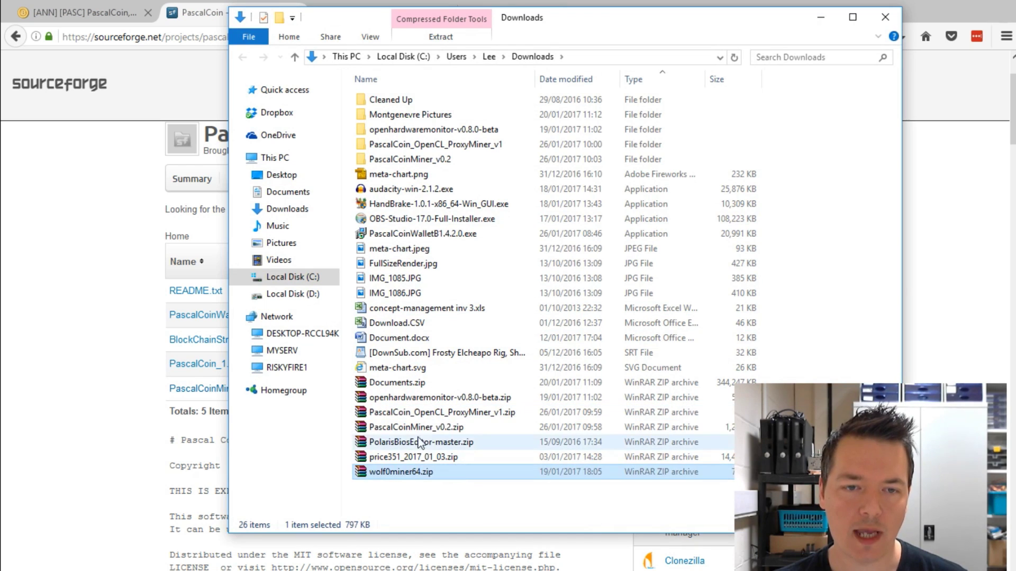
click(432, 429)
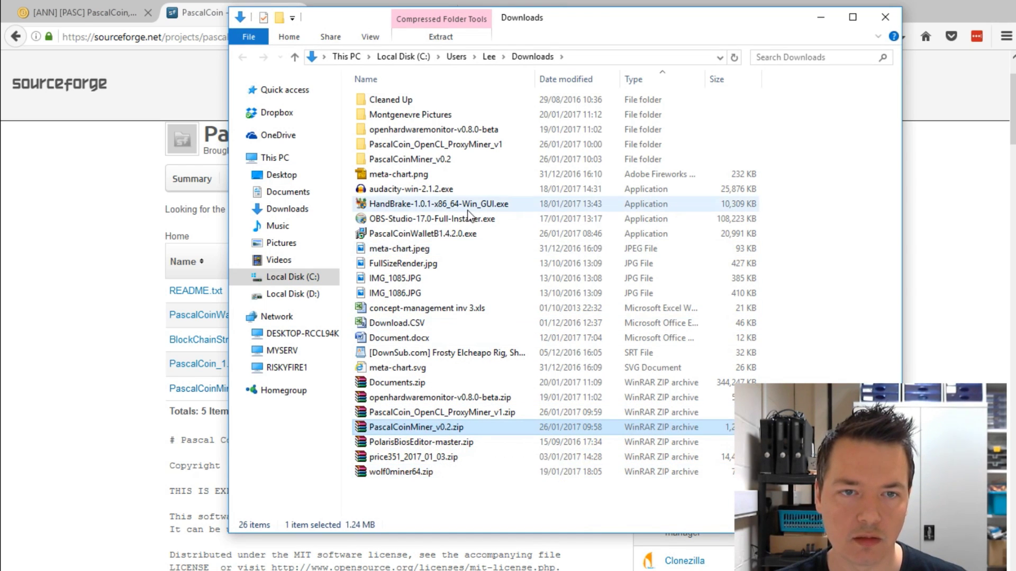
click(423, 235)
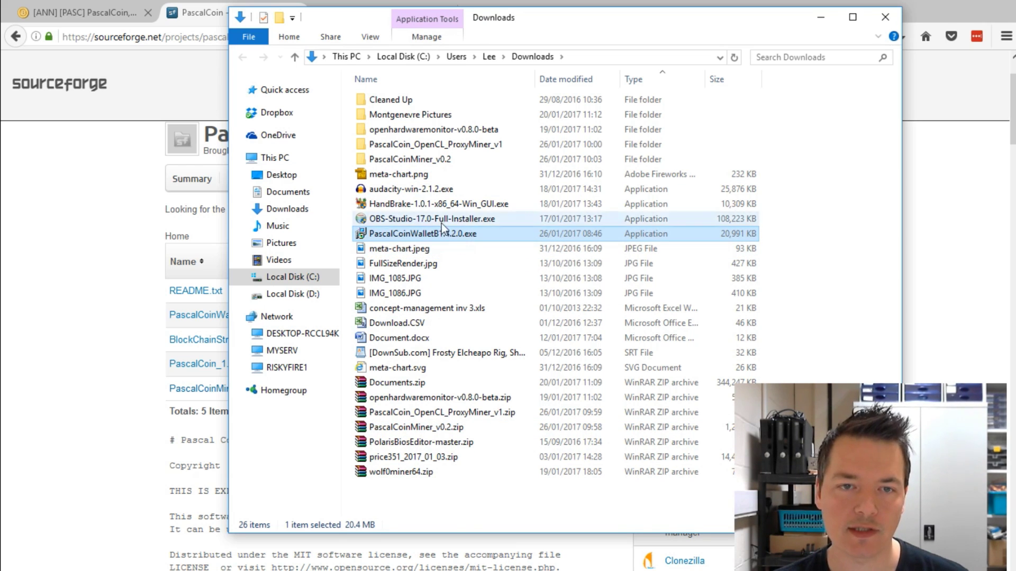
click(442, 222)
click(444, 234)
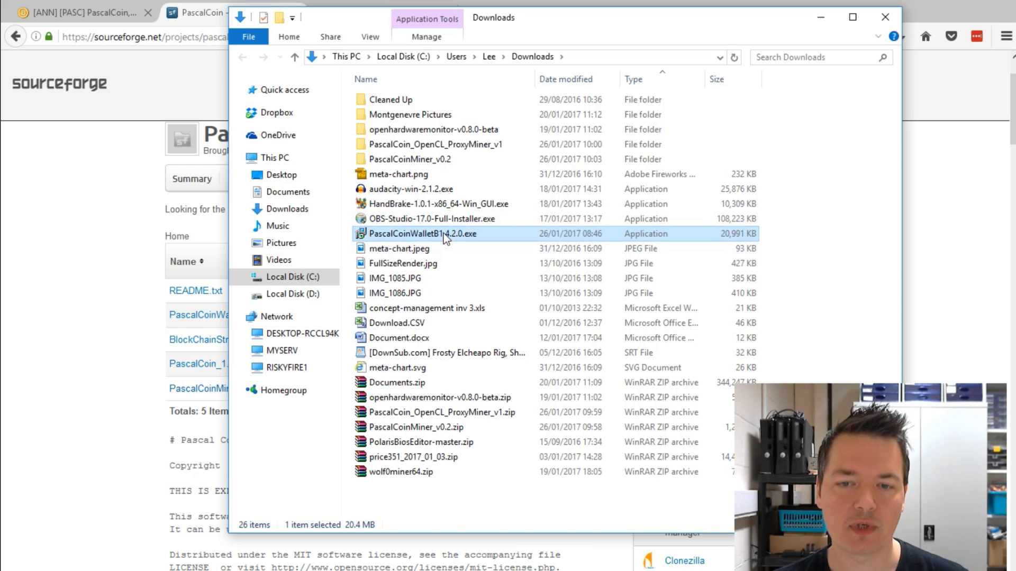
- Run the PascalCoinWalletB1.4.2.0.exe installer from the Downloads folder
double_click(443, 234)
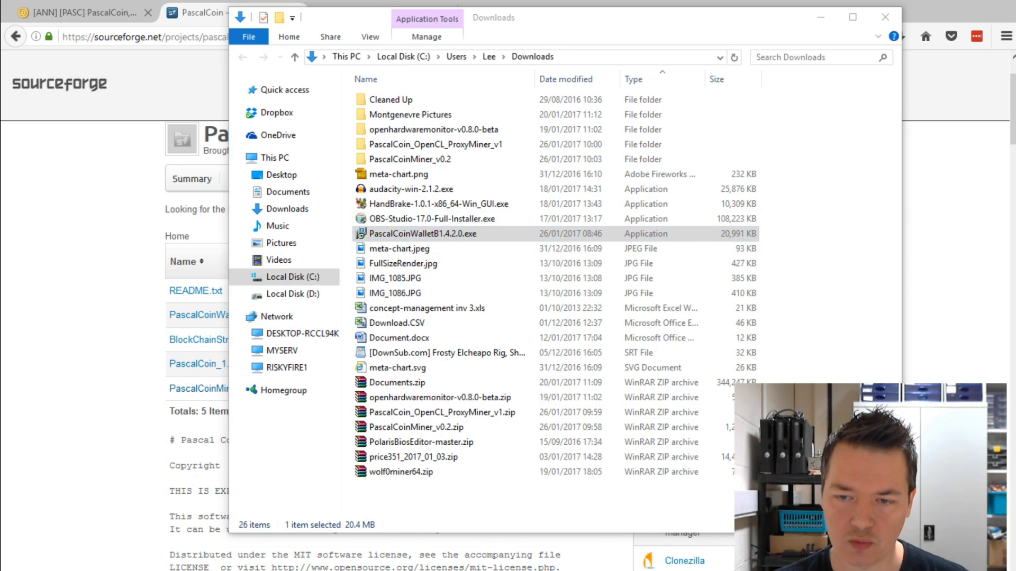
click(411, 232)
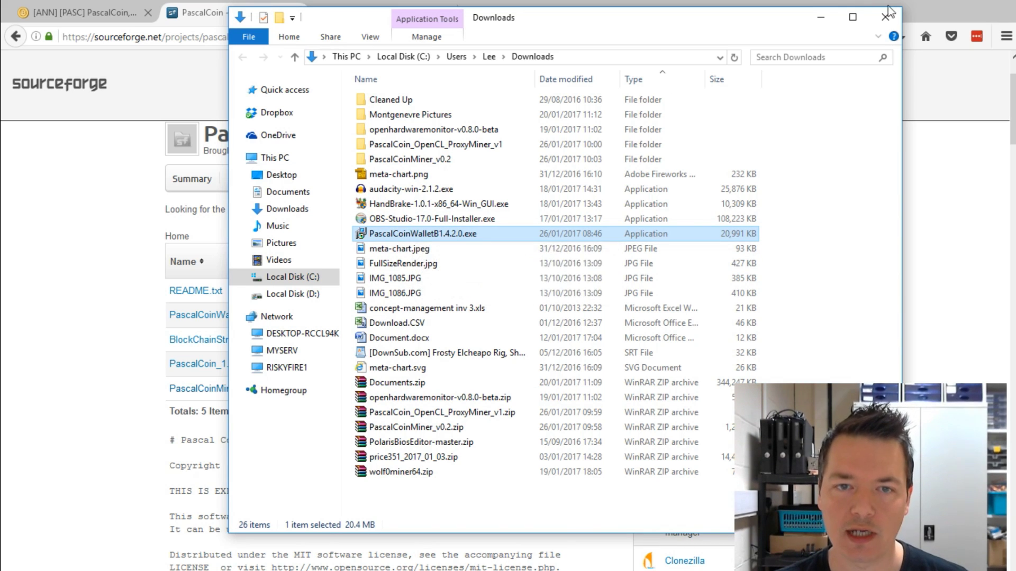
click(405, 218)
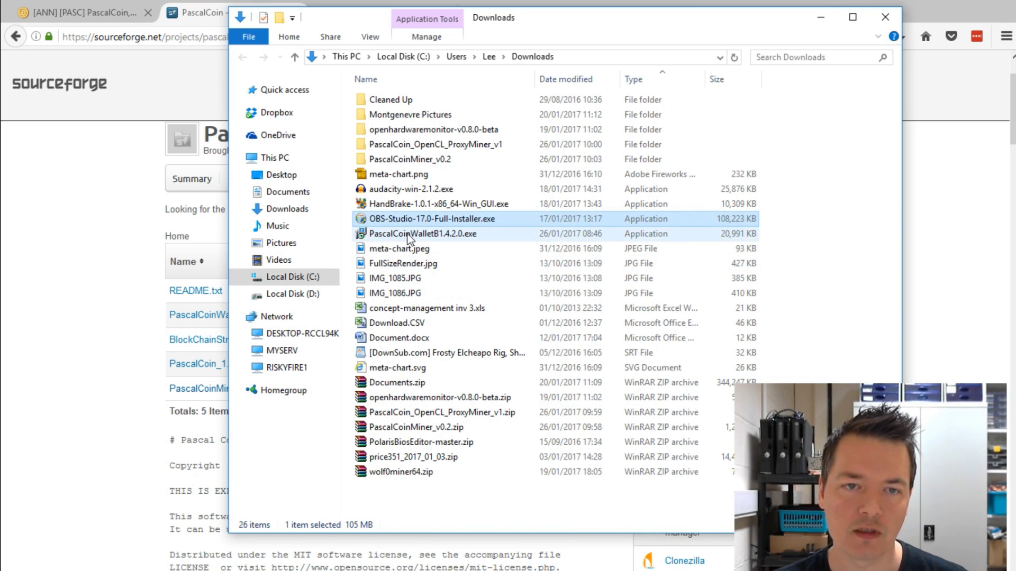
double_click(407, 236)
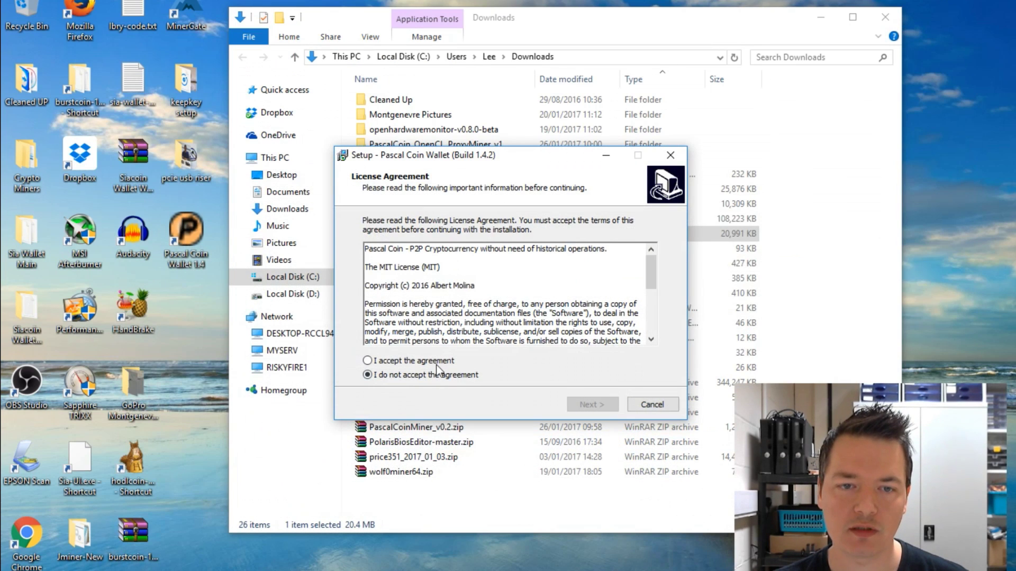
- Accept the license agreement, install Pascal Coin Wallet (Build 1.4.2) with a desktop shortcut, and launch it on finishing
click(439, 361)
click(590, 406)
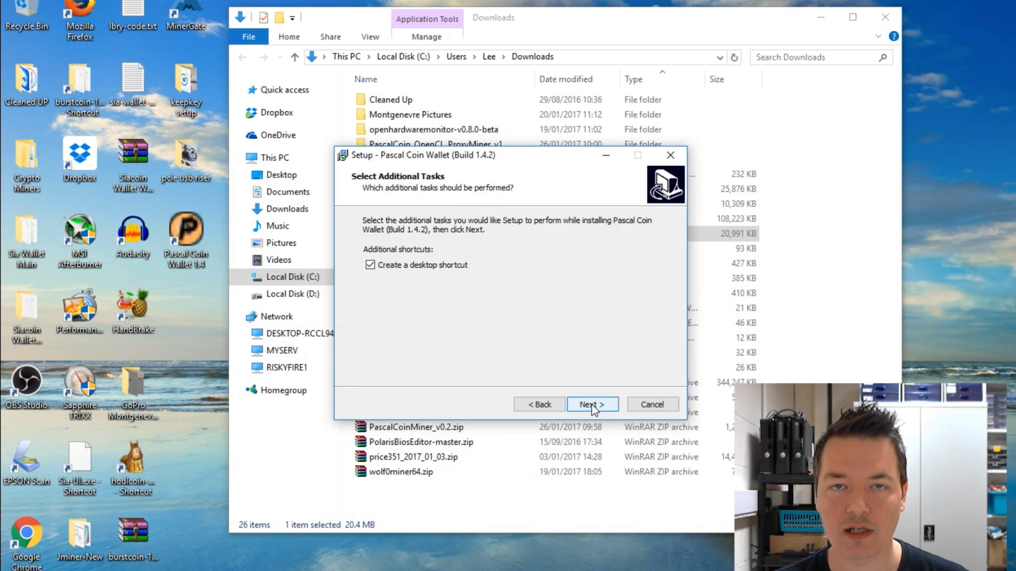
click(592, 405)
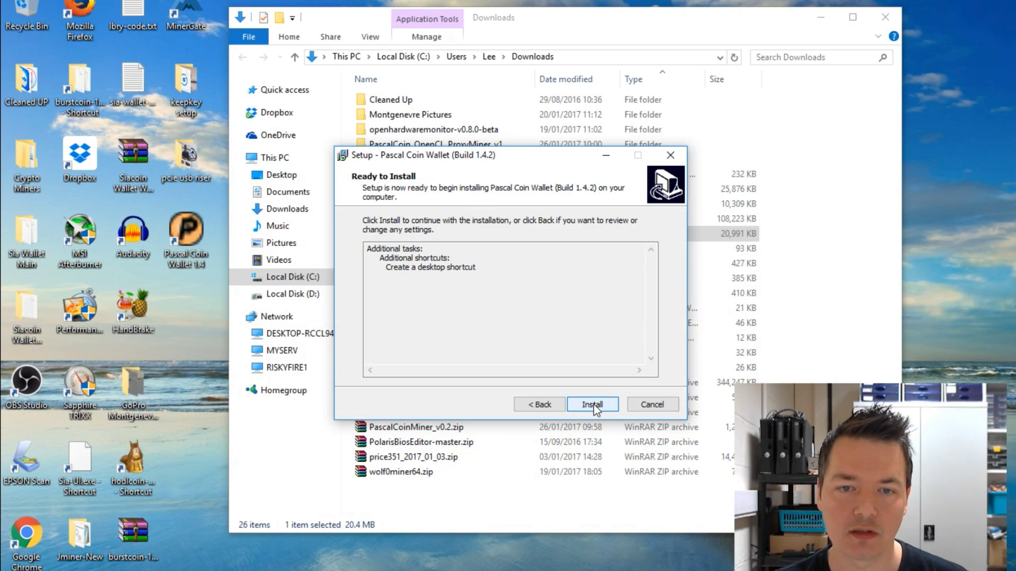
click(593, 405)
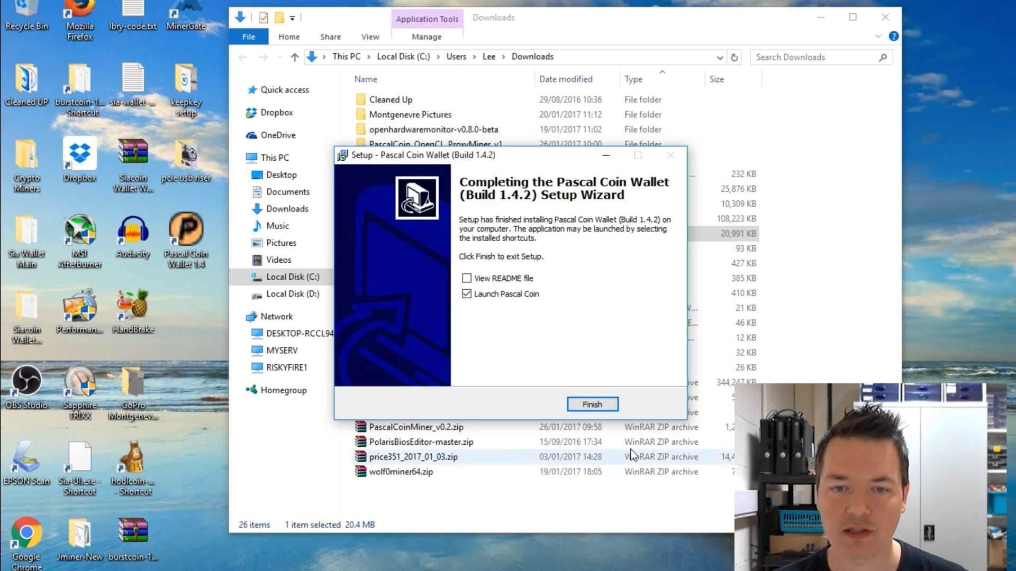
click(601, 405)
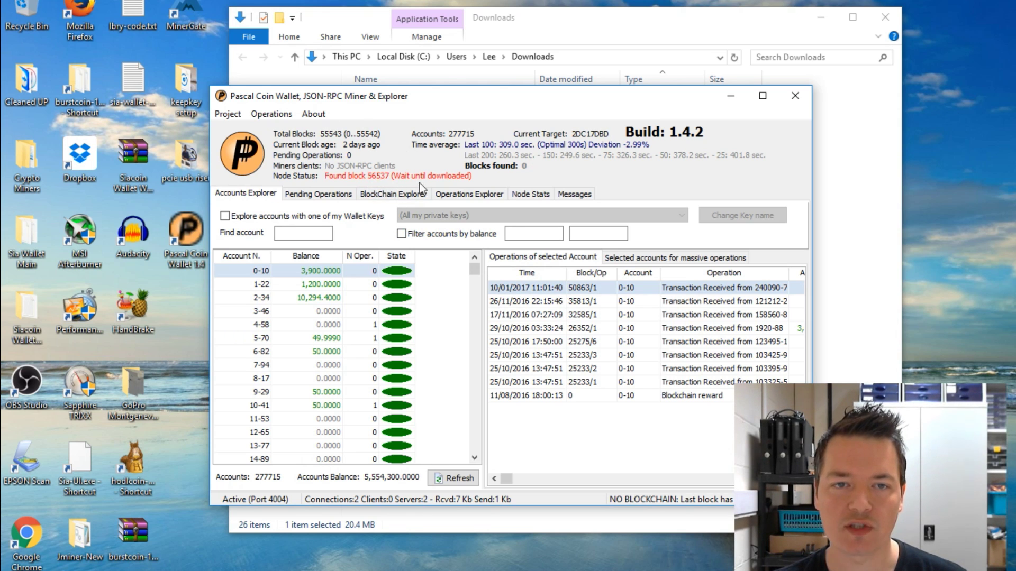
- Minimize the Downloads window and reposition the Pascal Coin wallet window on the desktop
click(821, 19)
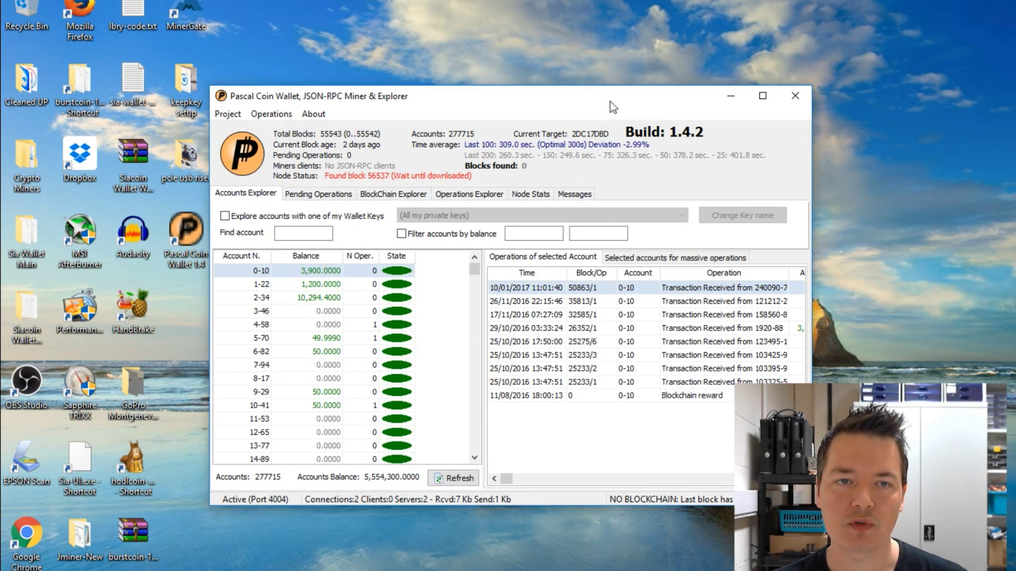
drag(528, 102, 546, 89)
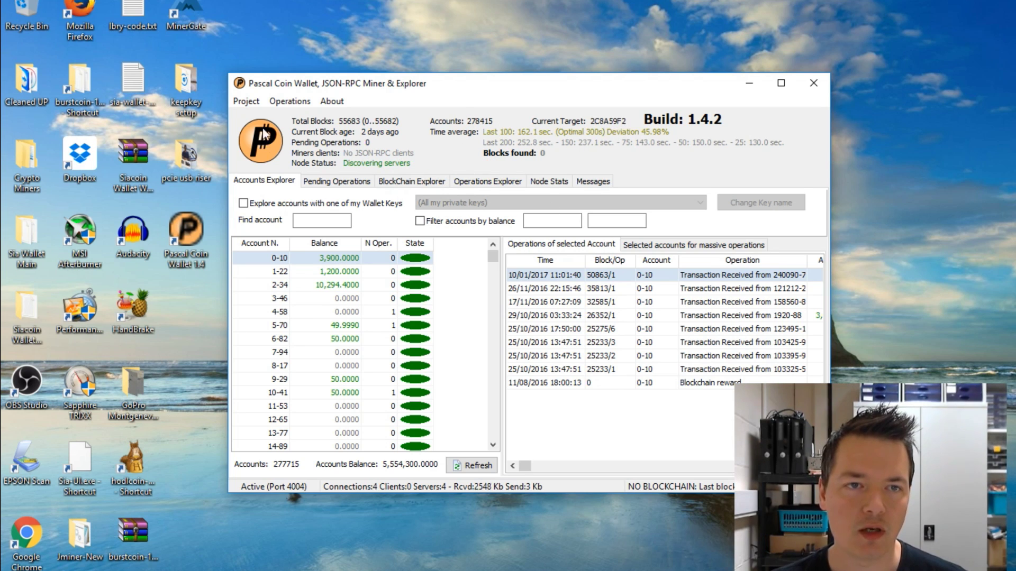
- Generate a new wallet private key named testtest with key type secp256k1, and view its entry in the wallet keys
click(248, 105)
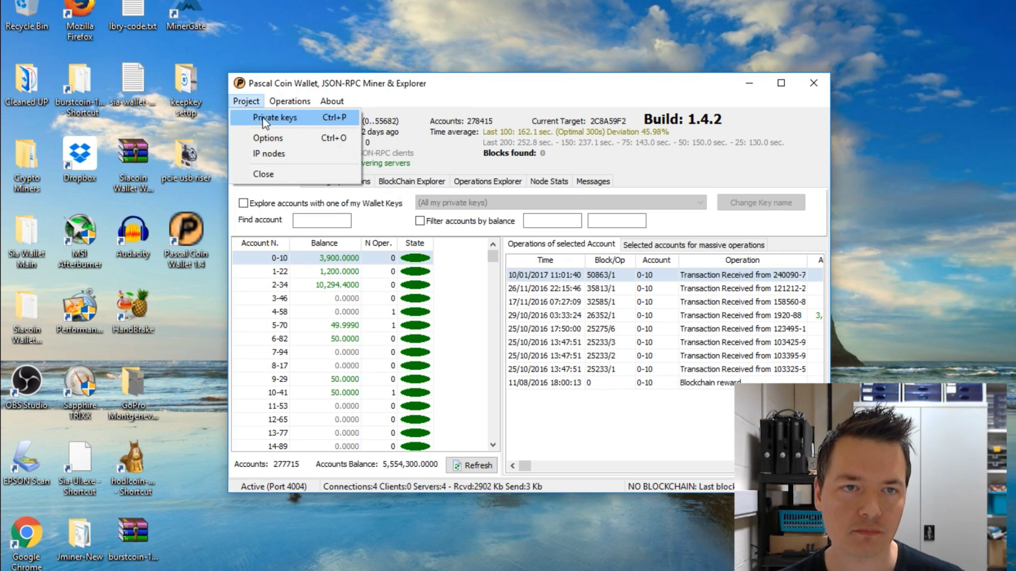
click(265, 119)
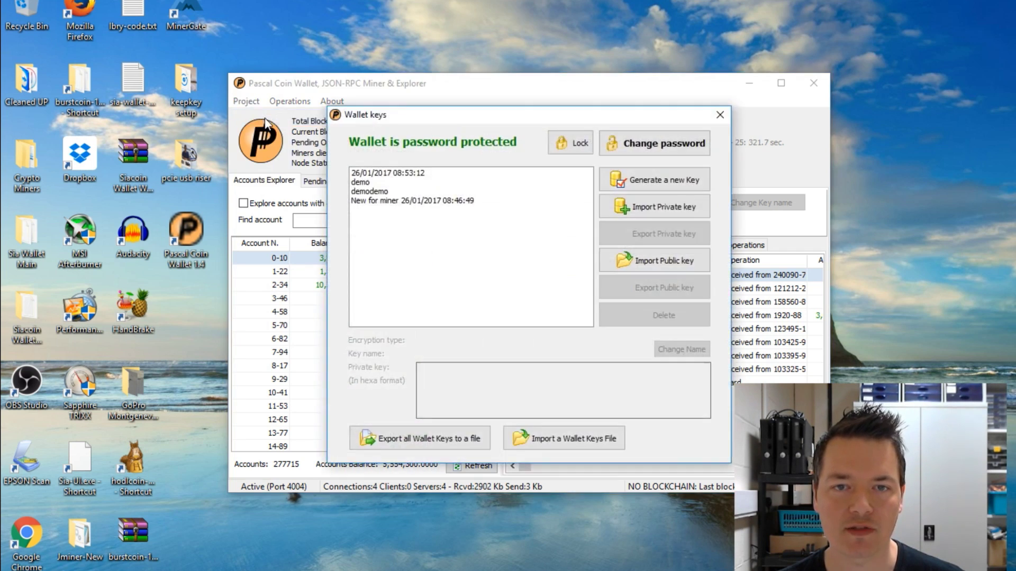
click(652, 178)
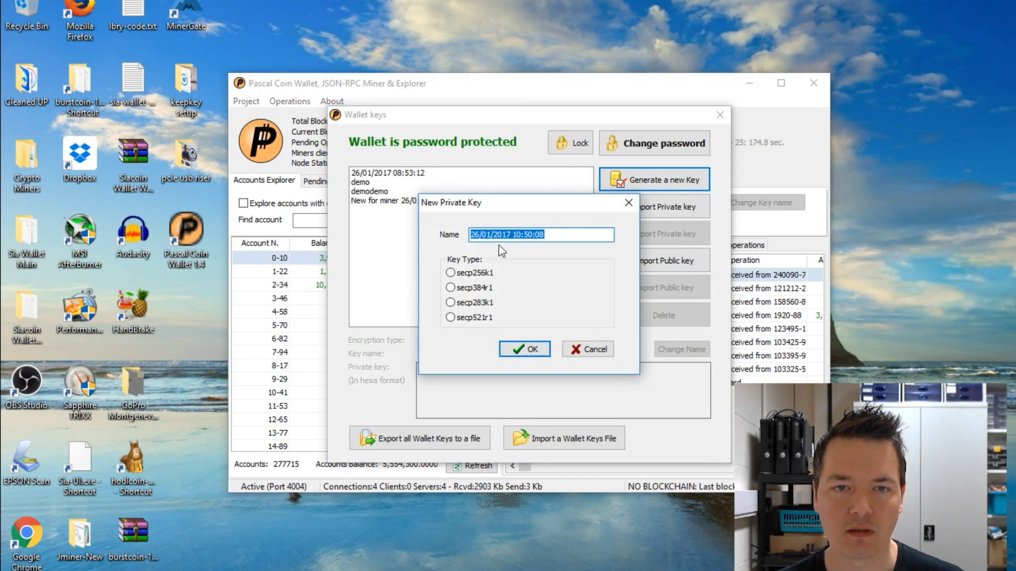
key(BackSpace)
text(tes)
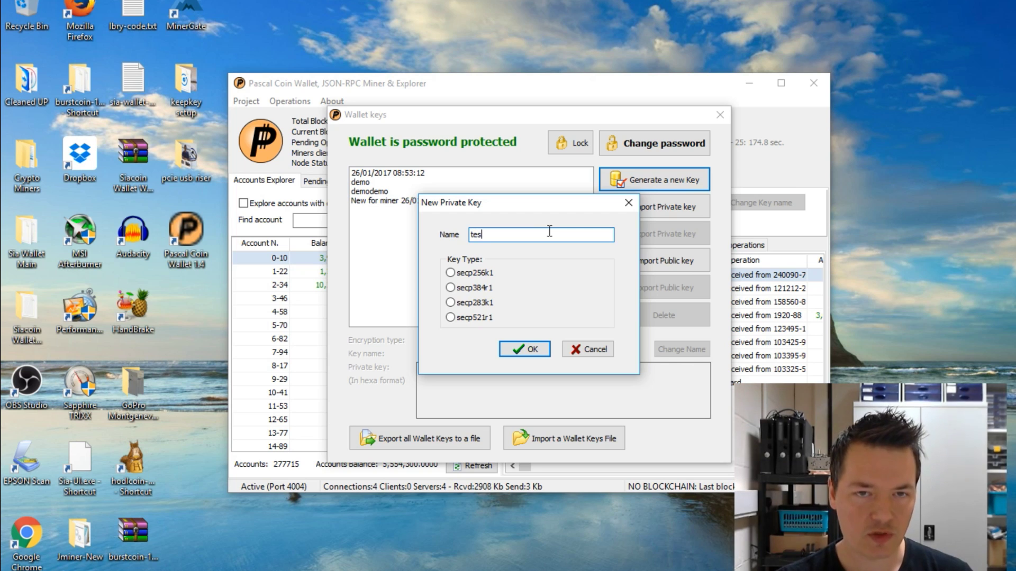
text(ttest)
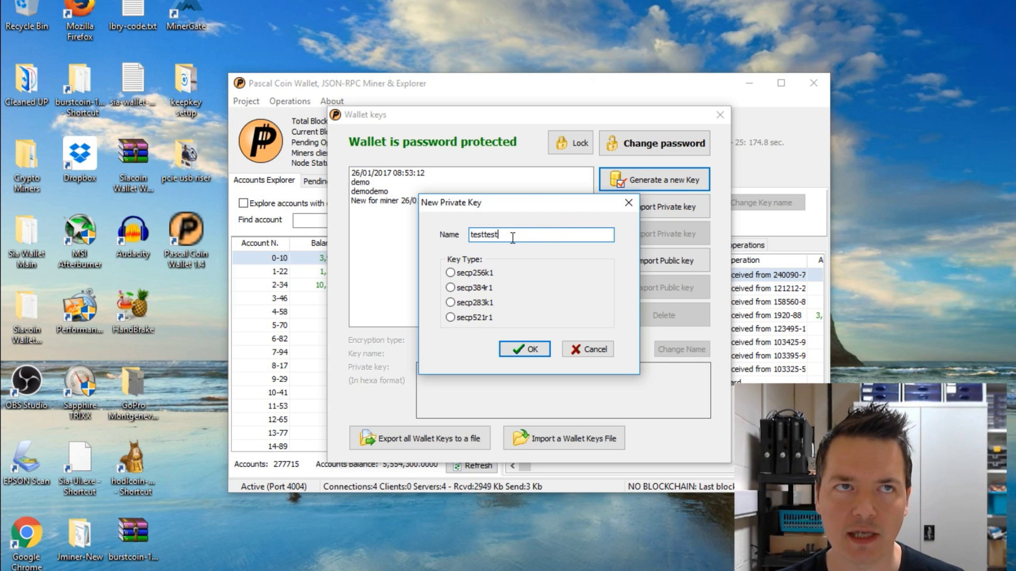
click(450, 273)
click(517, 235)
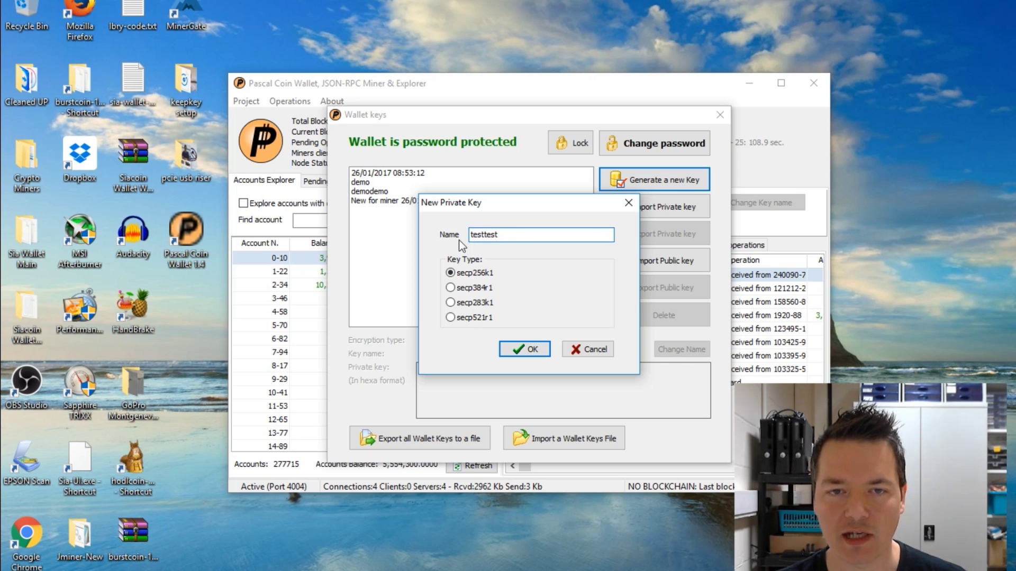
click(471, 275)
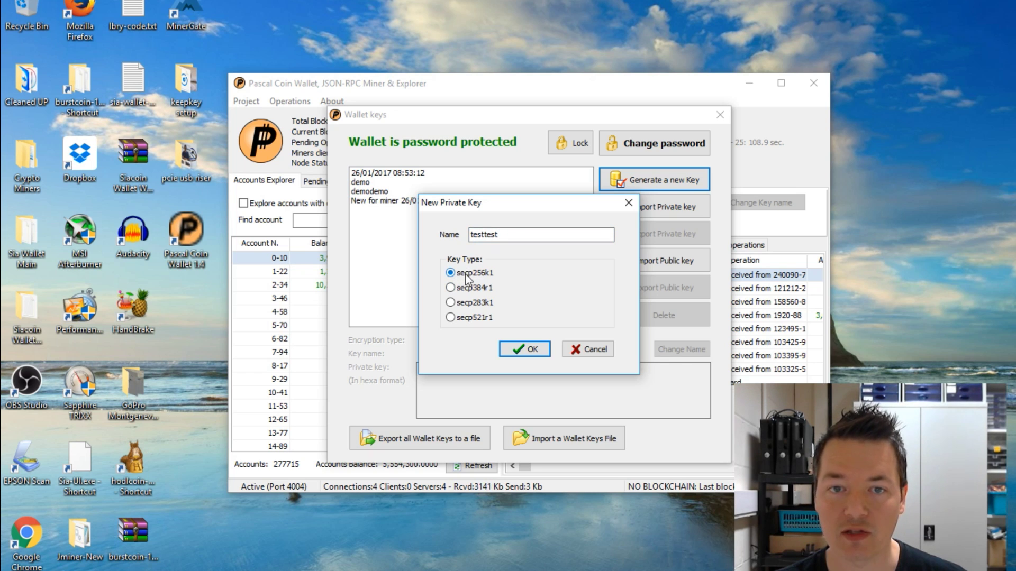
click(532, 350)
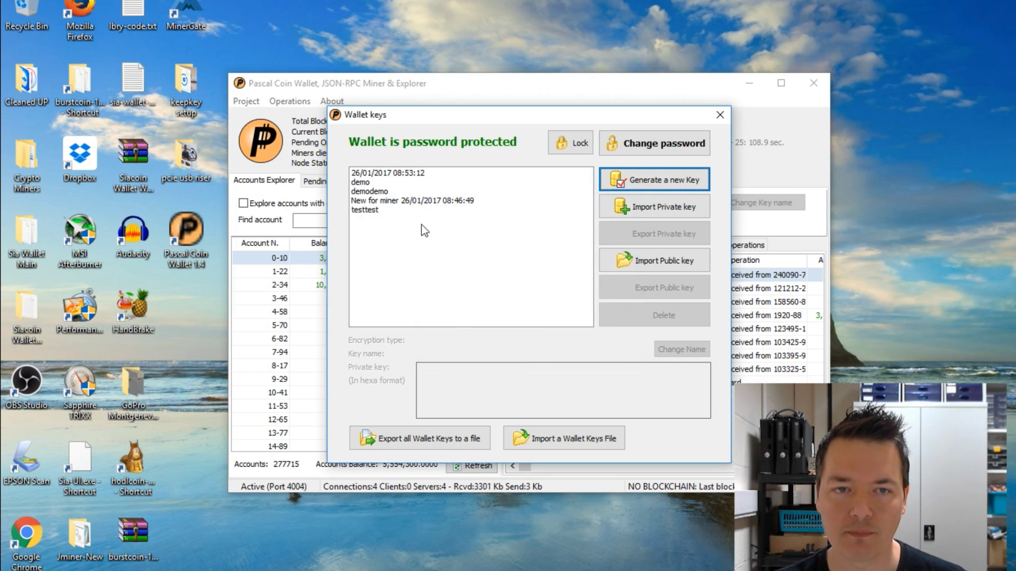
click(364, 210)
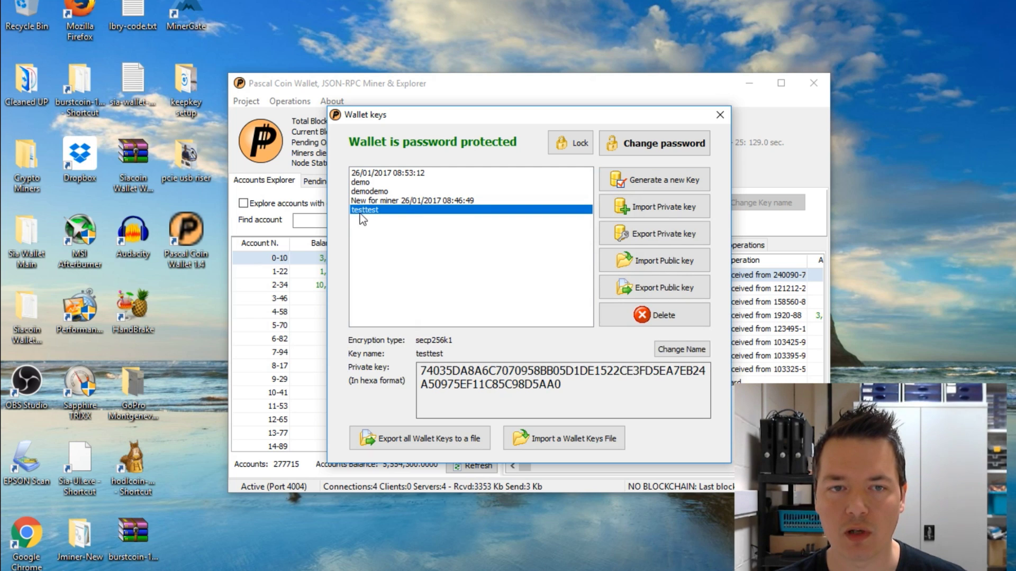
click(720, 115)
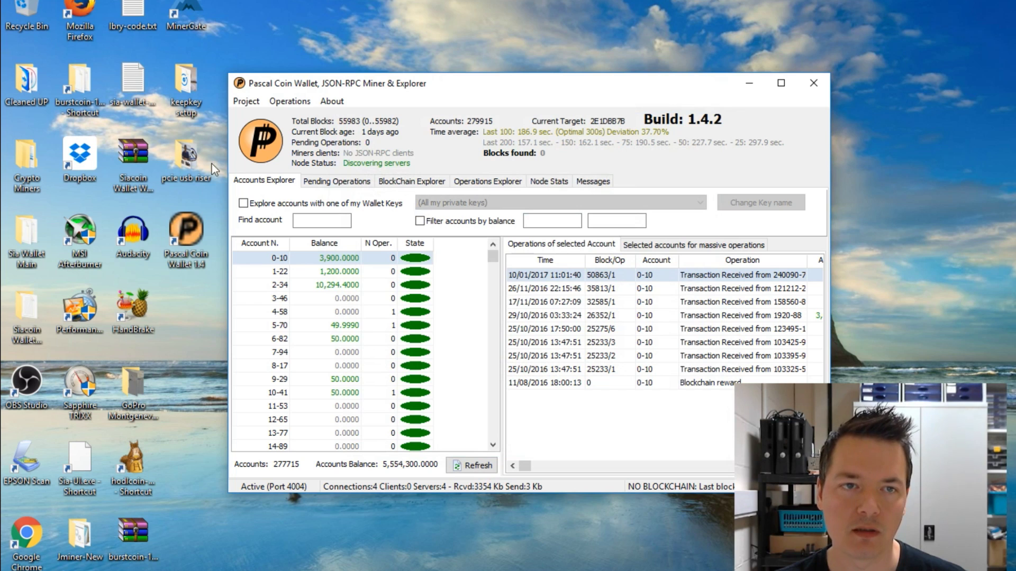
- Set the miner name to testtest in the wallet options
click(247, 102)
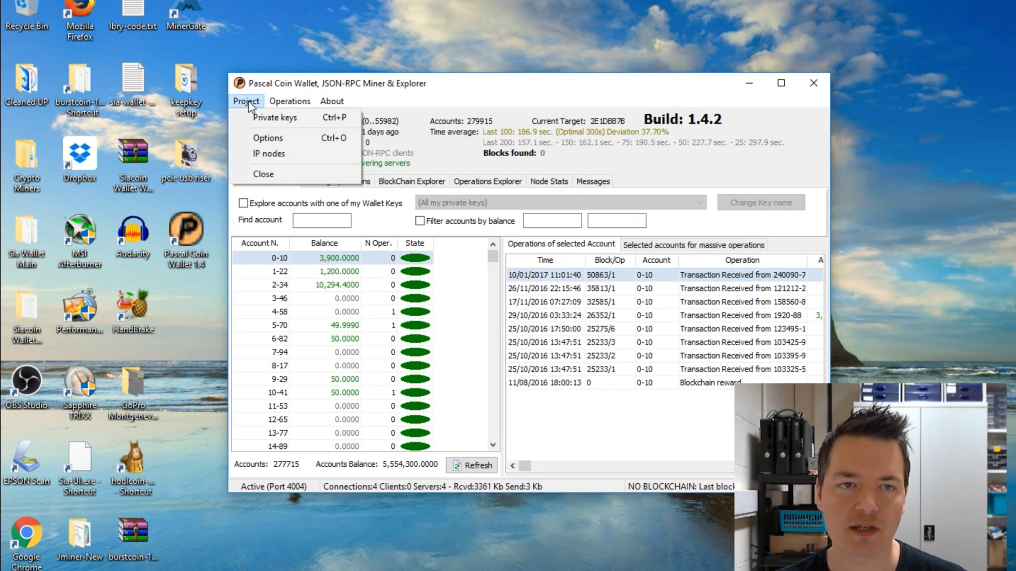
click(259, 137)
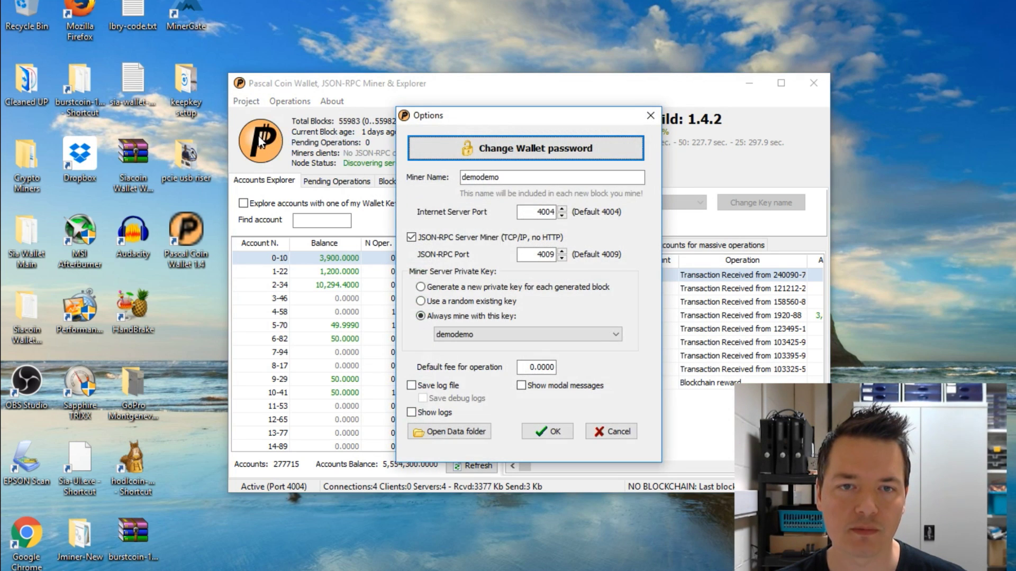
click(507, 177)
drag(507, 177, 441, 183)
text(te)
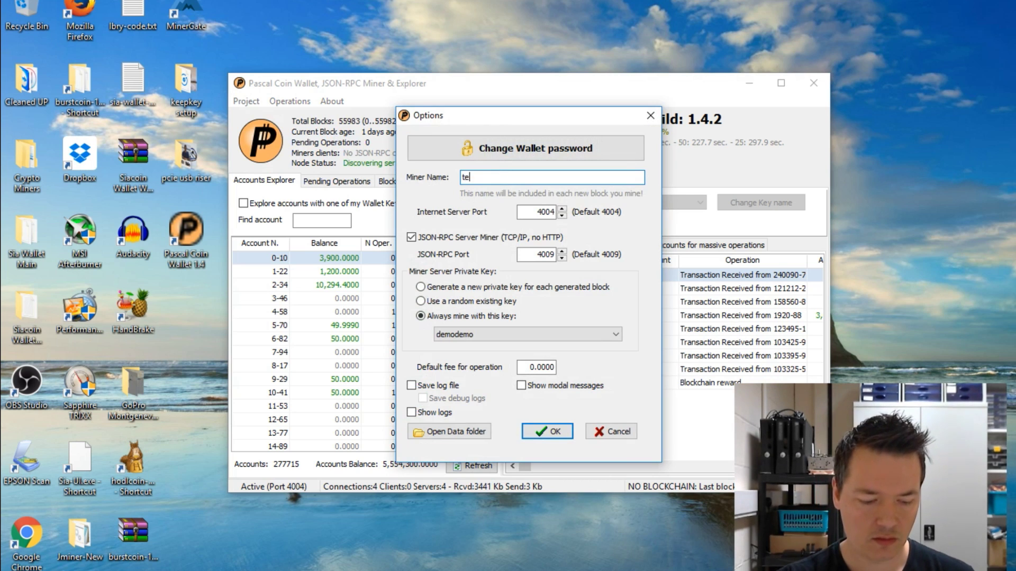
text(sttest)
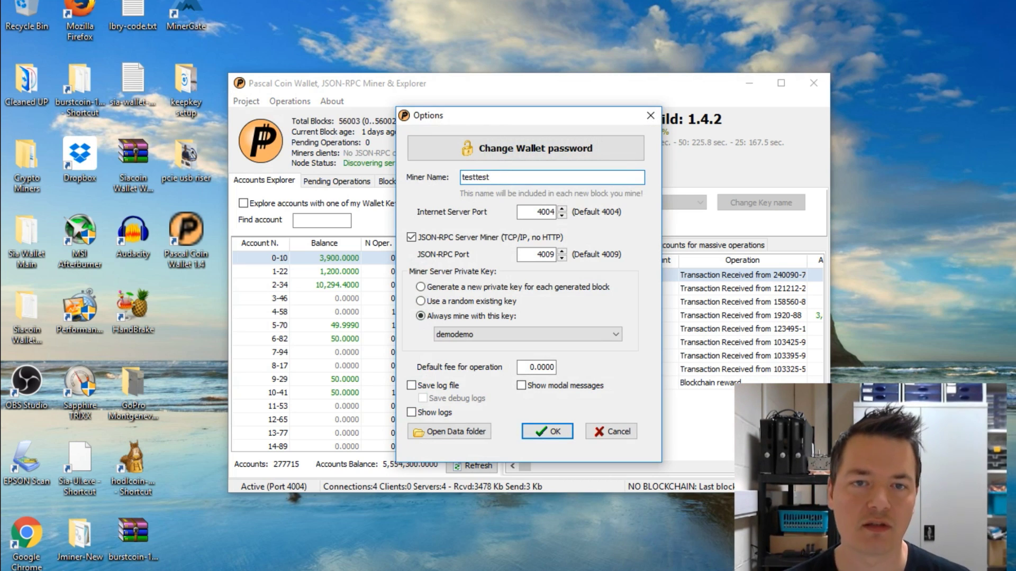
- Choose testtest as the key to always mine with and save the wallet options
click(538, 213)
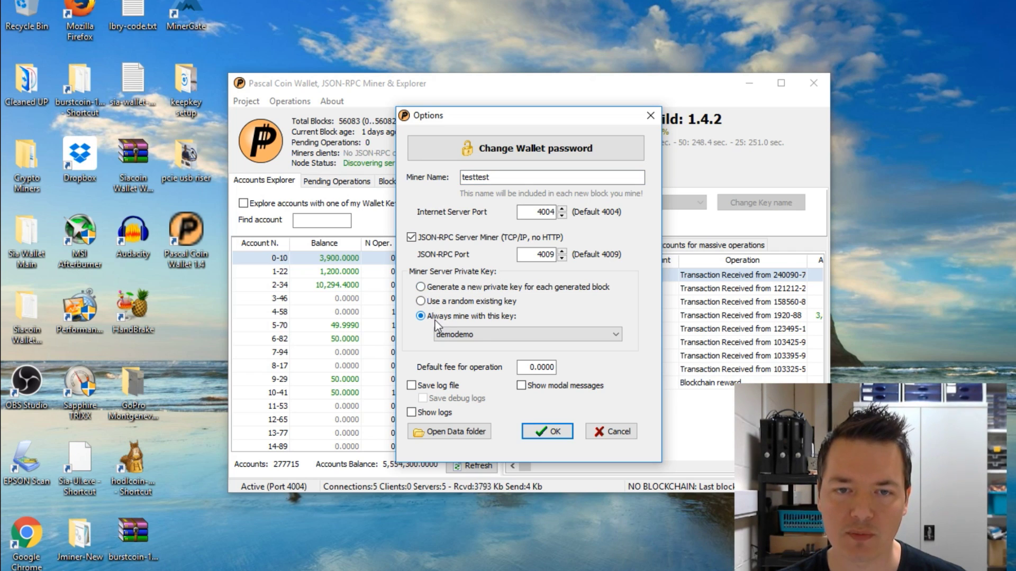
click(481, 333)
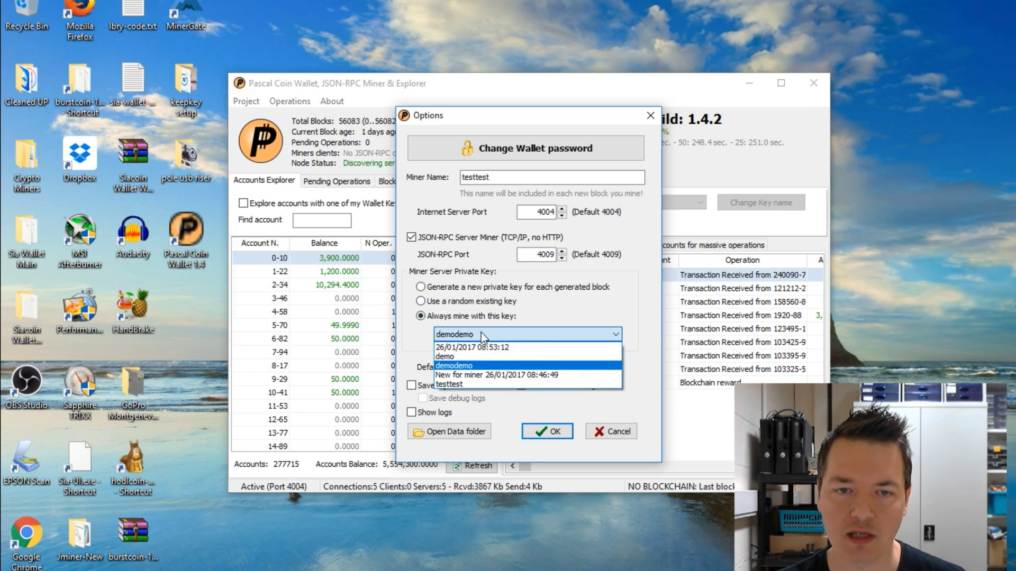
click(467, 385)
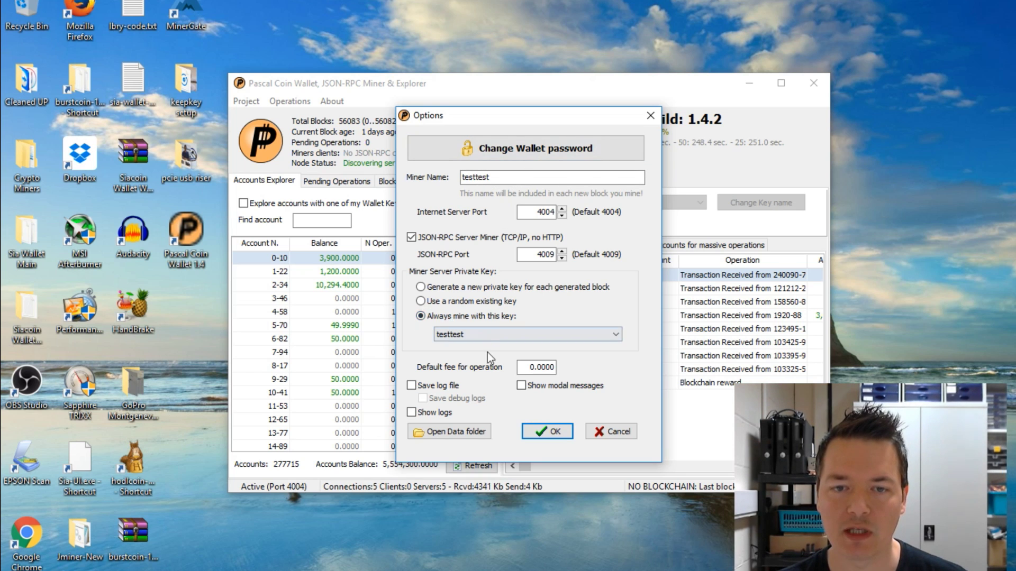
click(551, 432)
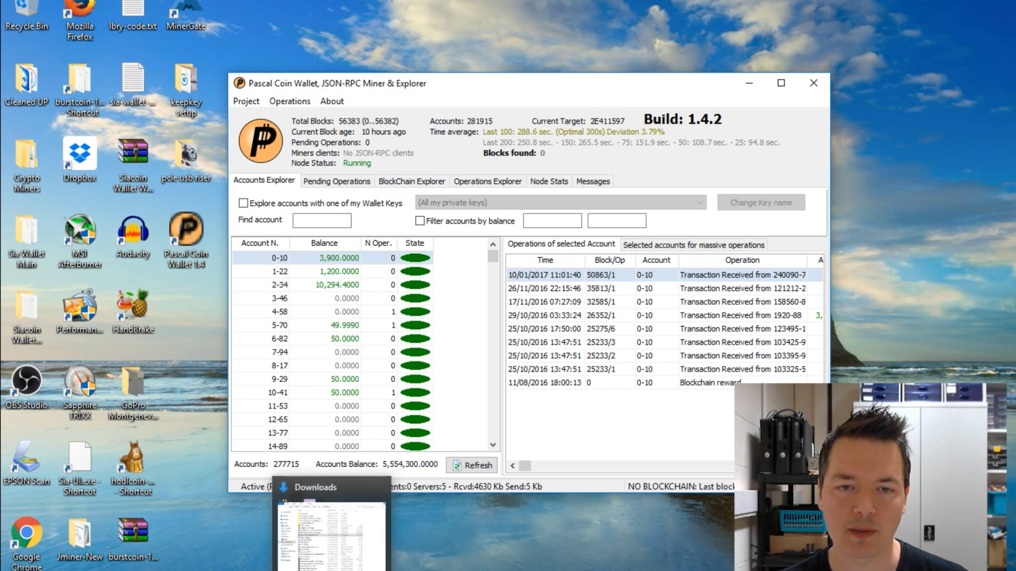
- Switch to the Downloads folder in File Explorer and open the extracted PascalCoinMiner_v0.2 folder
click(333, 513)
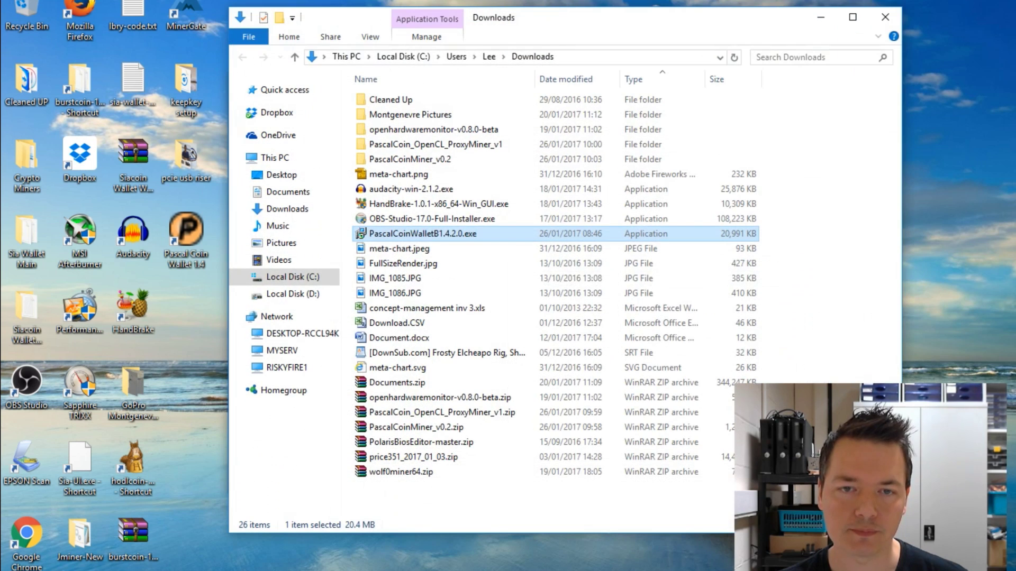
click(462, 414)
click(450, 427)
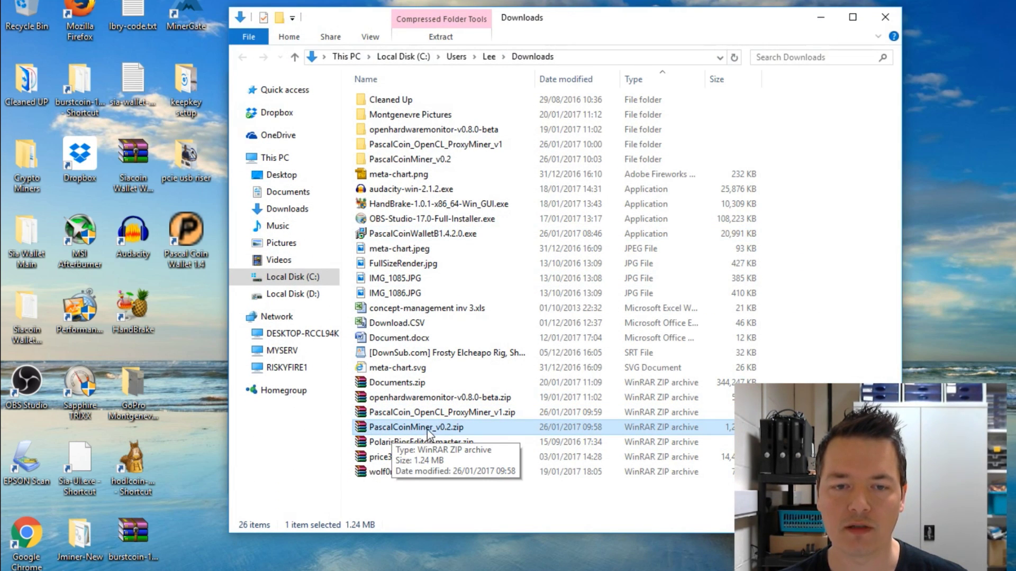
right_click(427, 429)
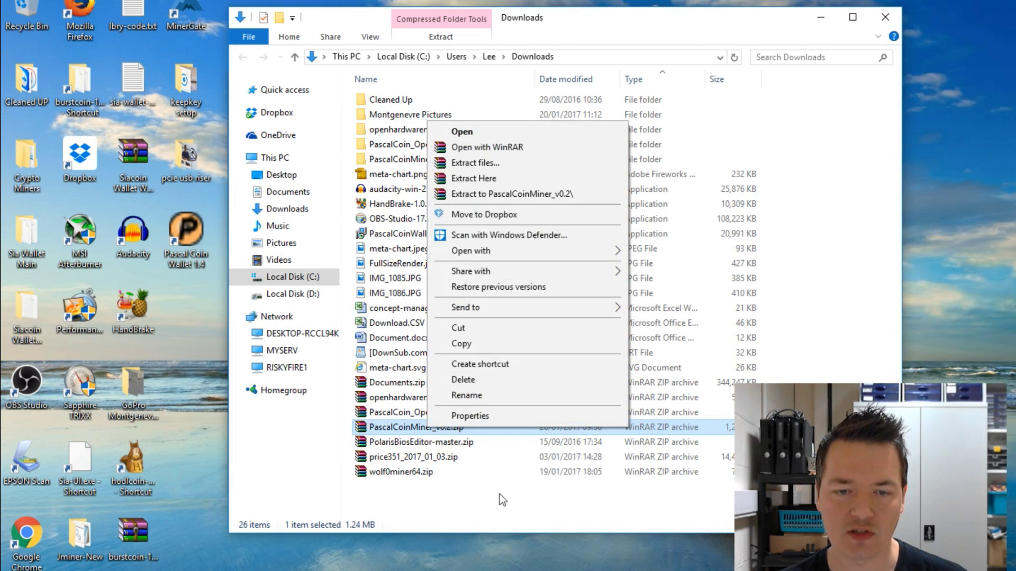
click(516, 514)
click(414, 163)
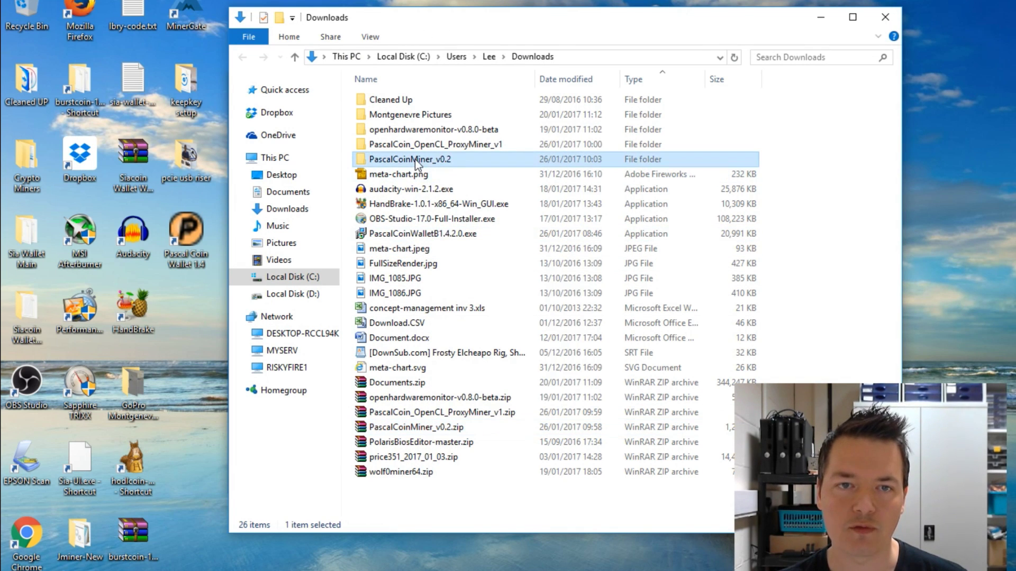
mouse_move(405, 164)
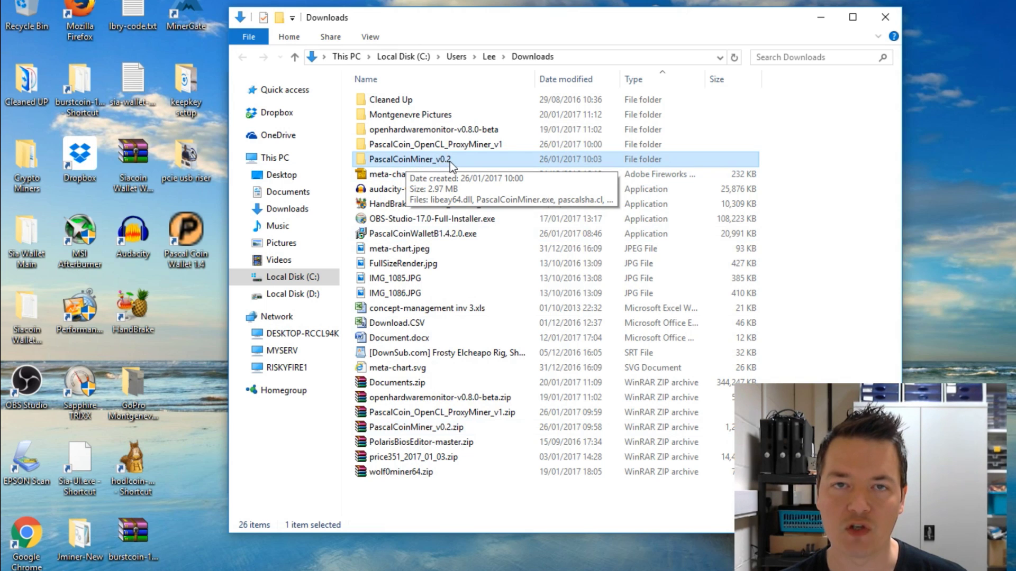
double_click(421, 159)
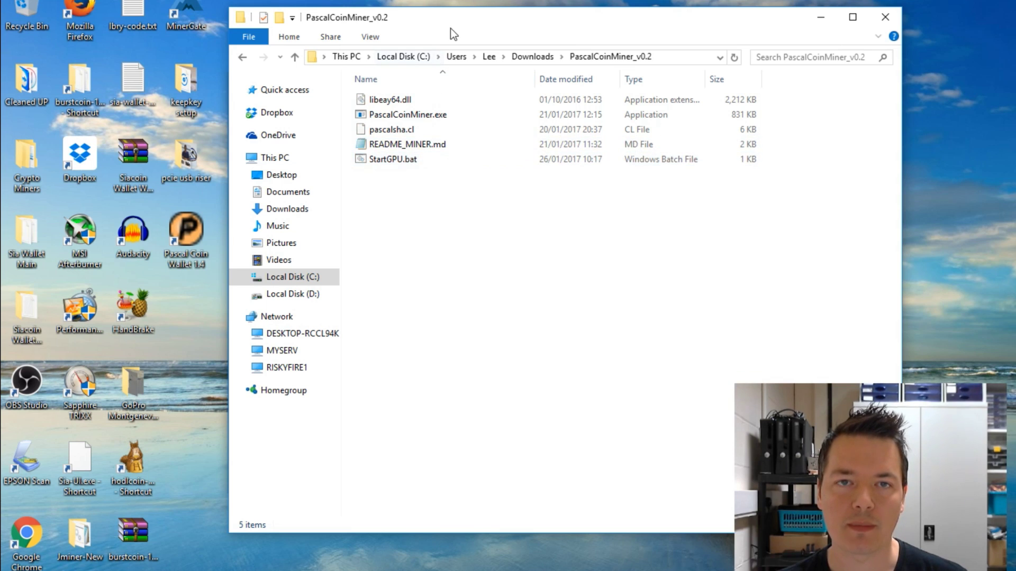
drag(461, 27, 533, 17)
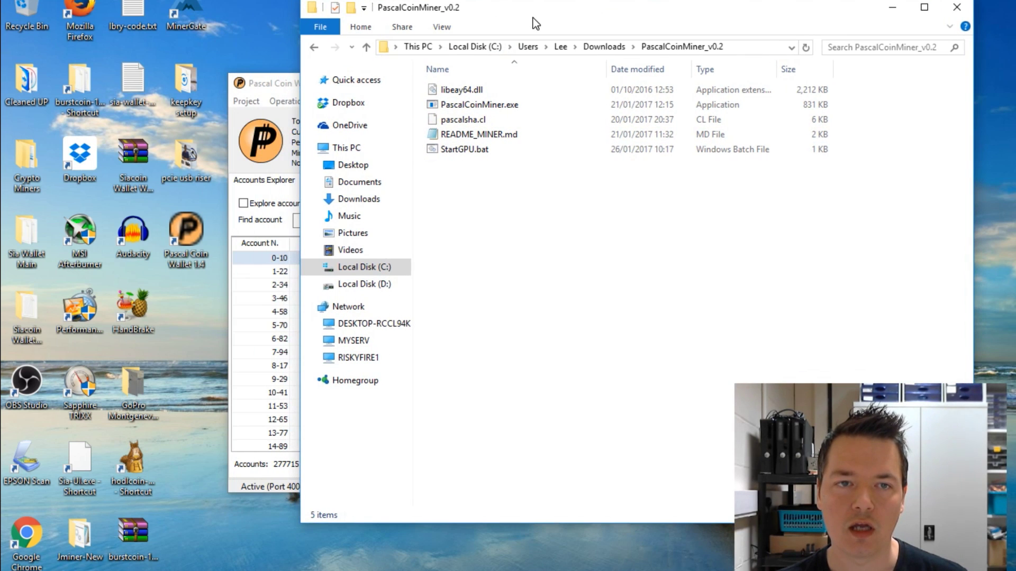
- Open StartGPU.bat from the miner folder for editing in Notepad and place the Notepad window beside the folder window
click(467, 153)
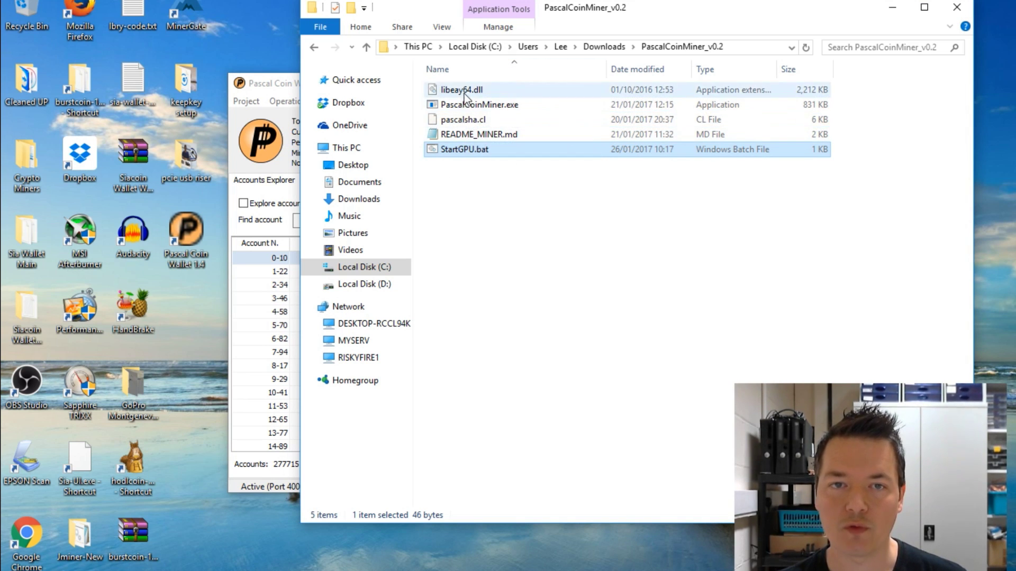
click(483, 180)
drag(481, 20, 555, 13)
click(538, 144)
click(497, 178)
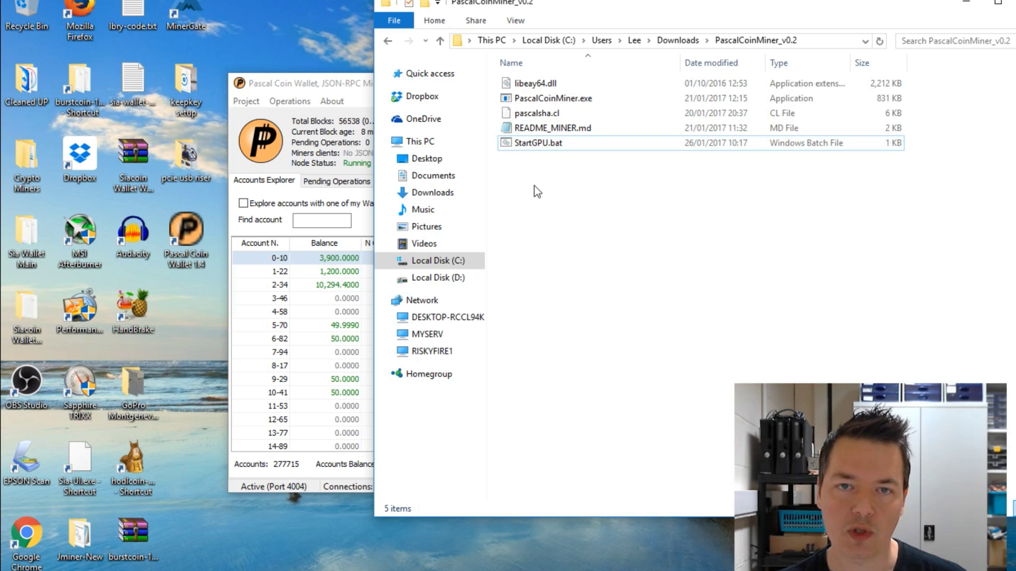
right_click(539, 143)
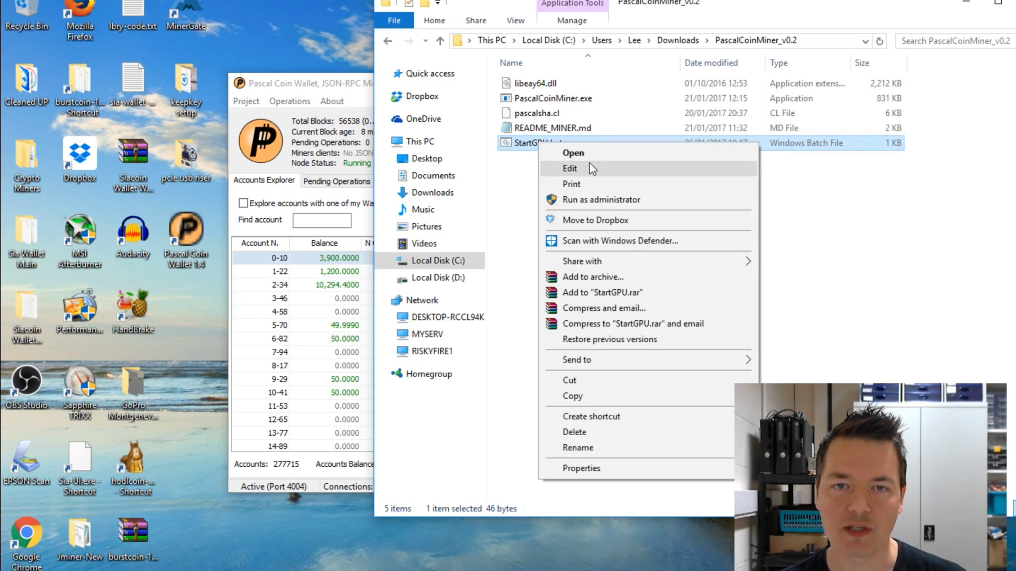
click(589, 168)
drag(553, 59, 263, 61)
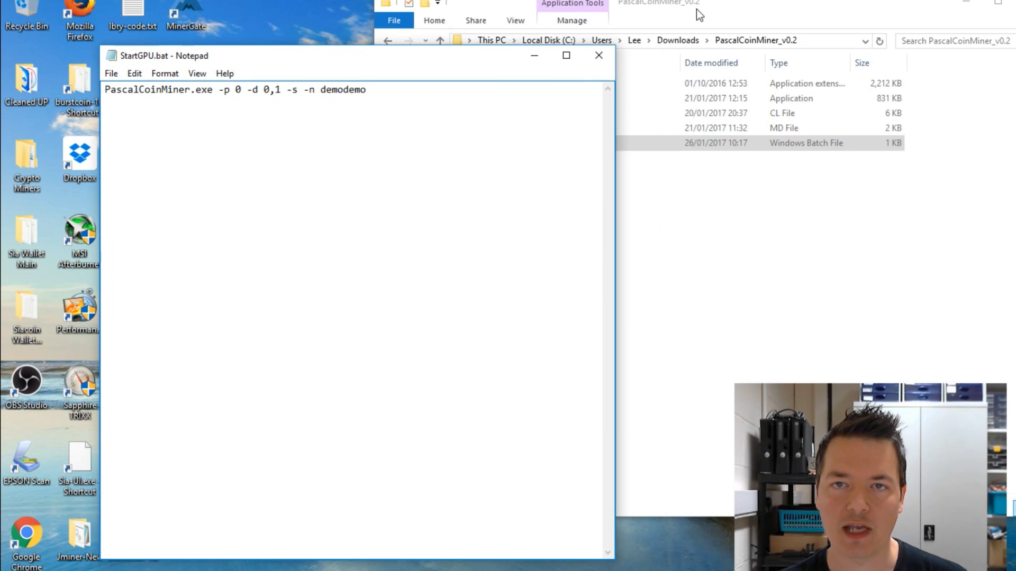
- Create a new text document named start.txt in the PascalCoinMiner_v0.2 folder and open it in Notepad
click(729, 8)
click(572, 223)
right_click(552, 189)
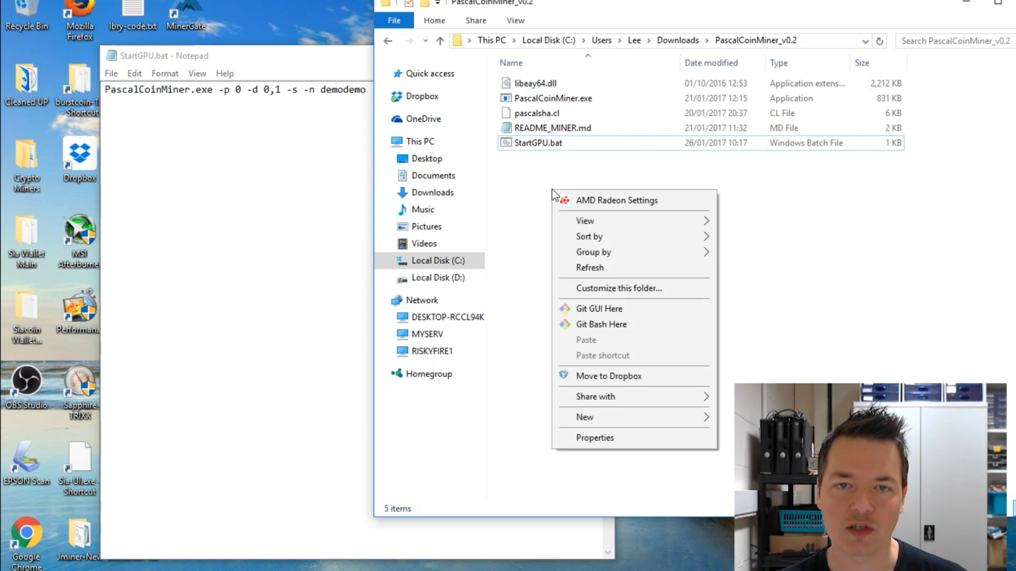
mouse_move(653, 420)
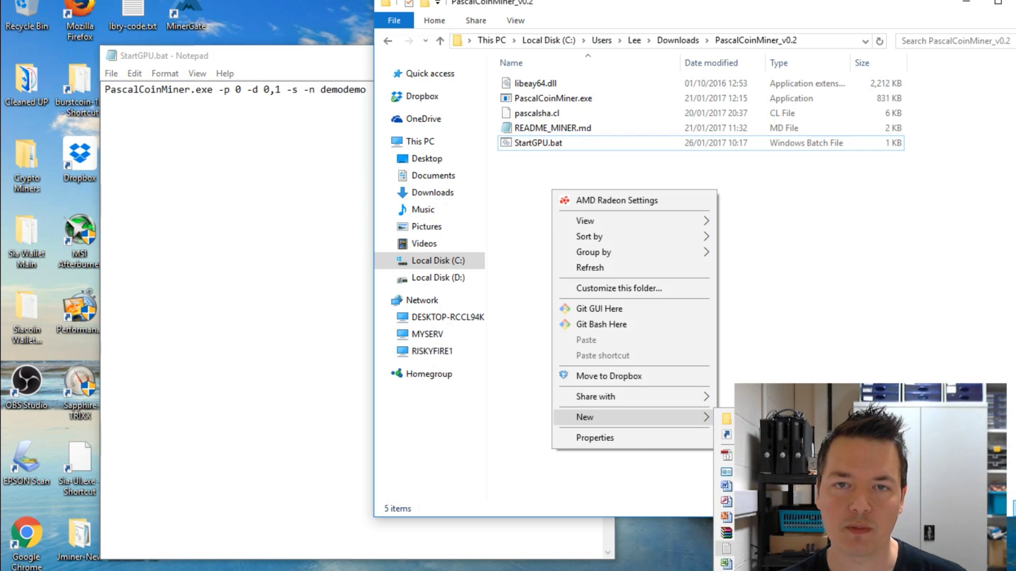
click(741, 549)
key(BackSpace)
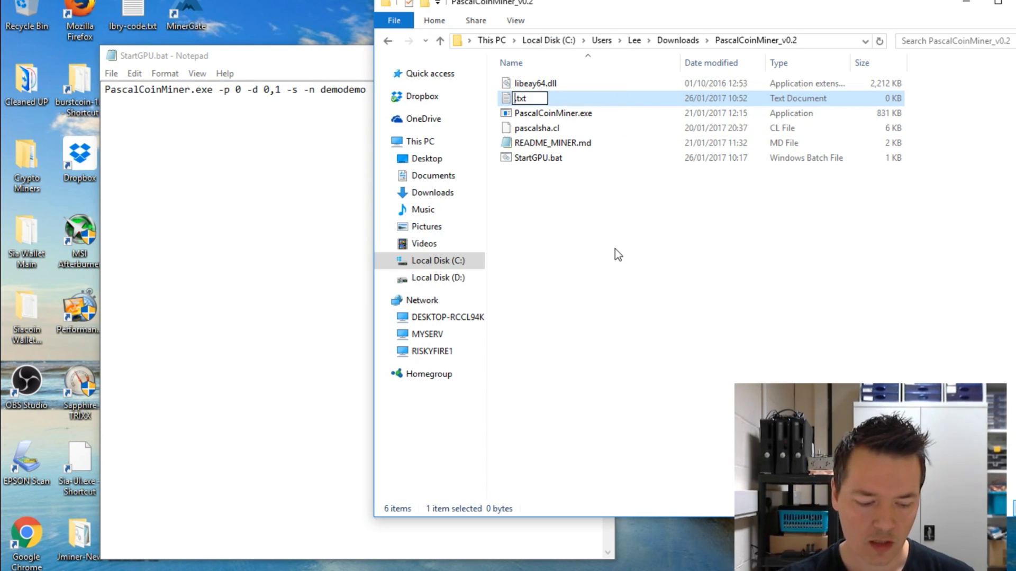
text(start)
key(Return)
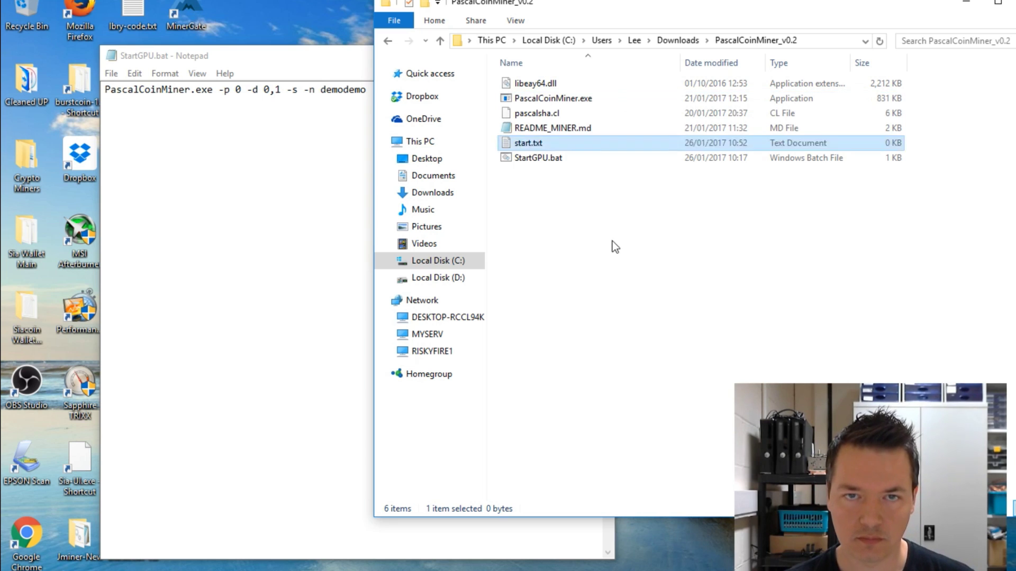
click(612, 242)
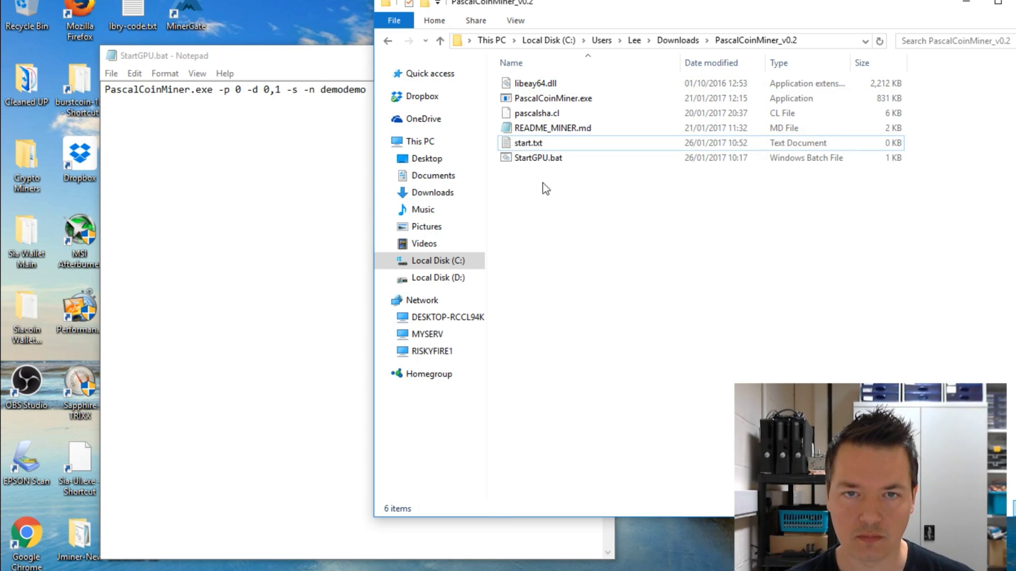
double_click(544, 145)
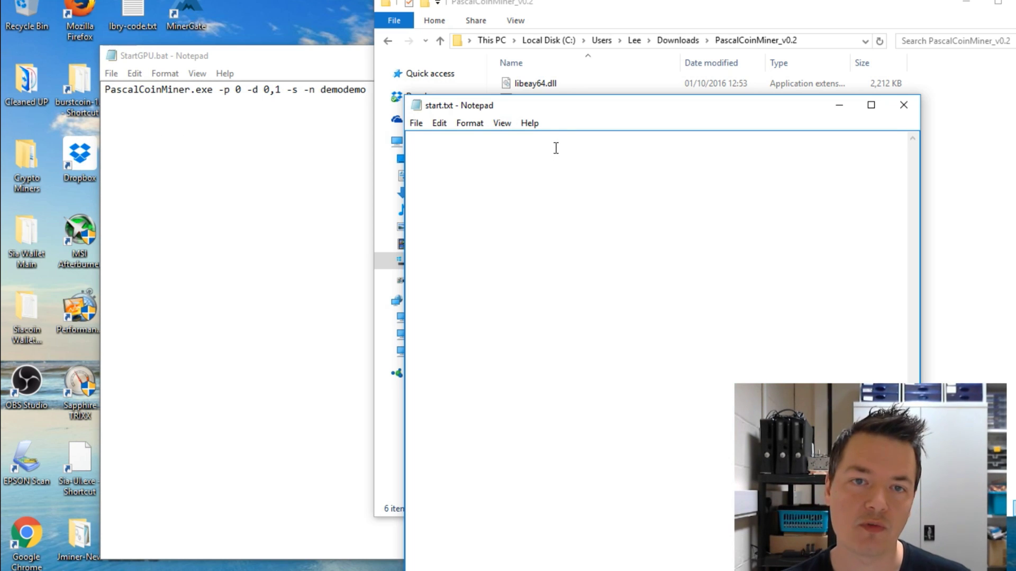
- Begin the miner command in start.txt with the executable name PasalCoinMiner.exe
text(Pas)
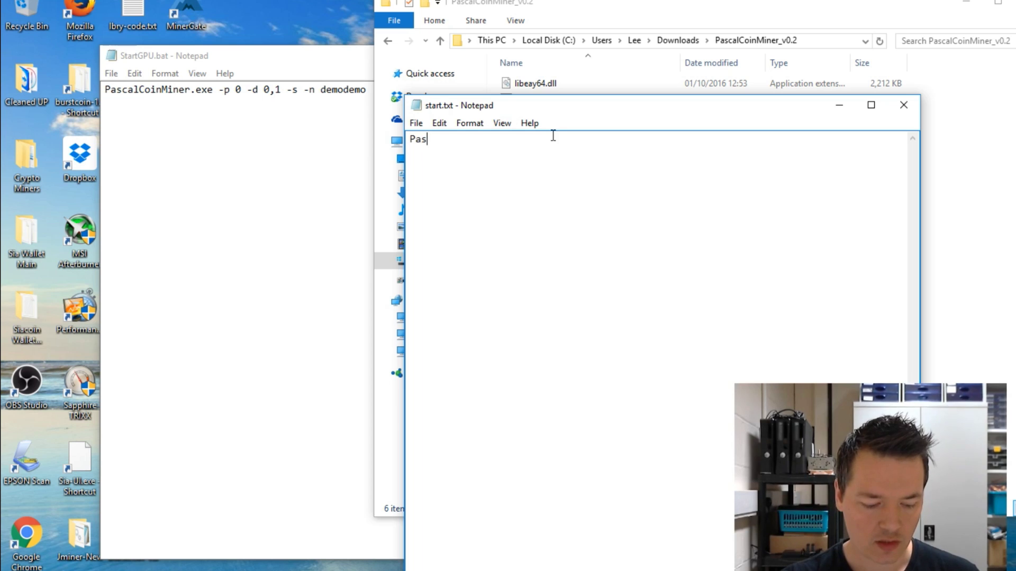
text(al)
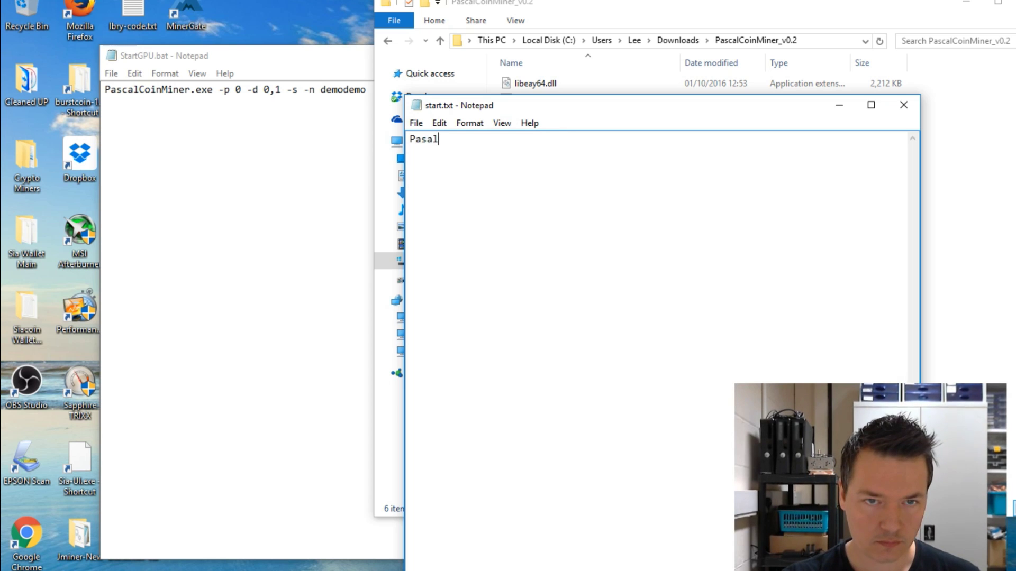
text(Co)
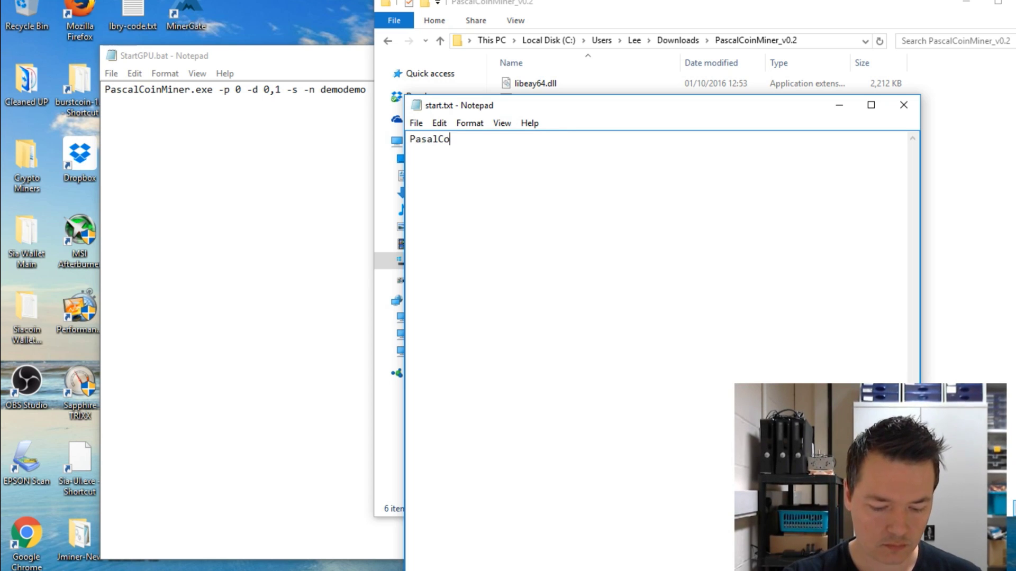
text(inMin)
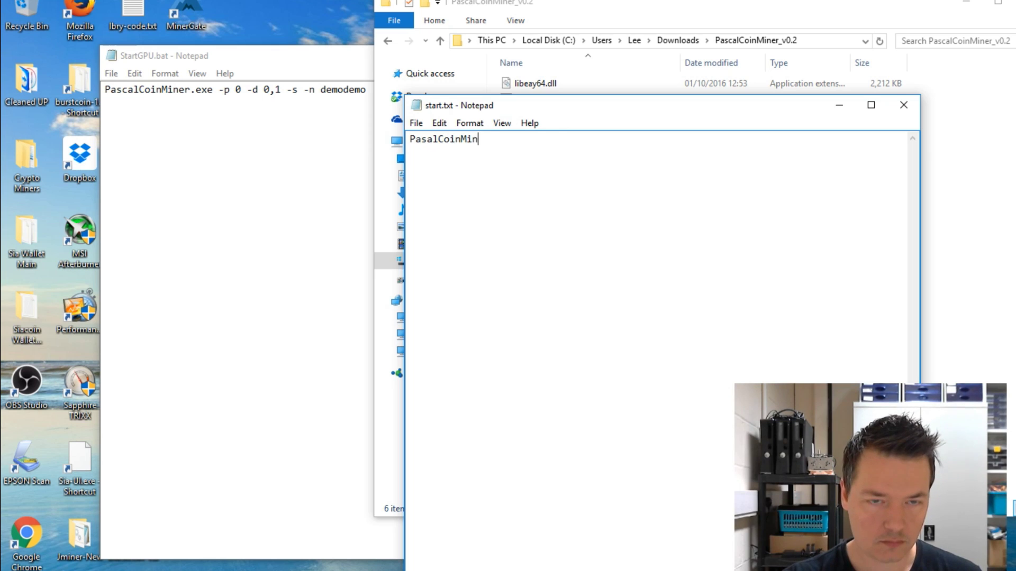
text(er.exe)
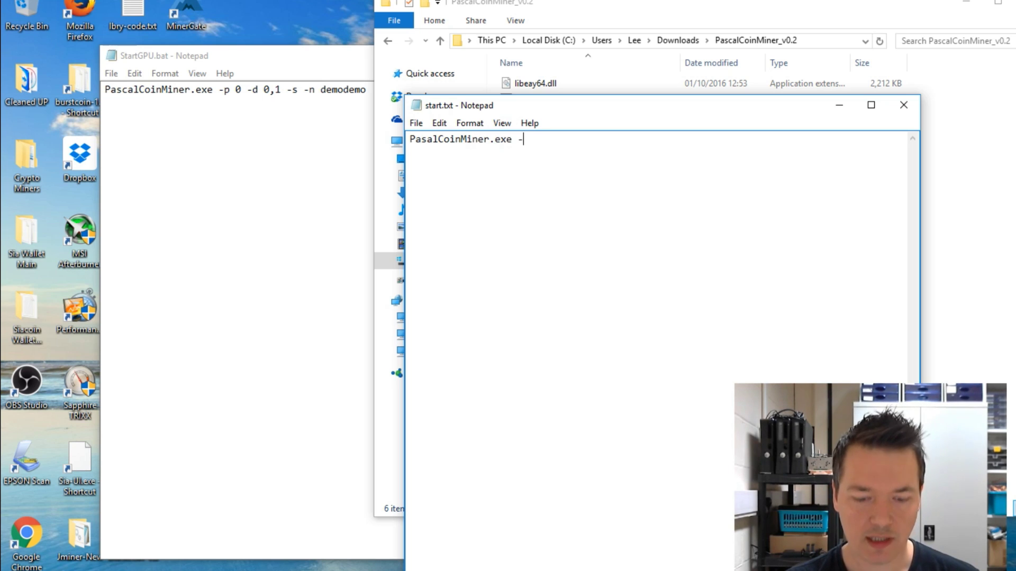
- Append the options -p 0 -d 0,1 -s after the executable name in start.txt
text(-p)
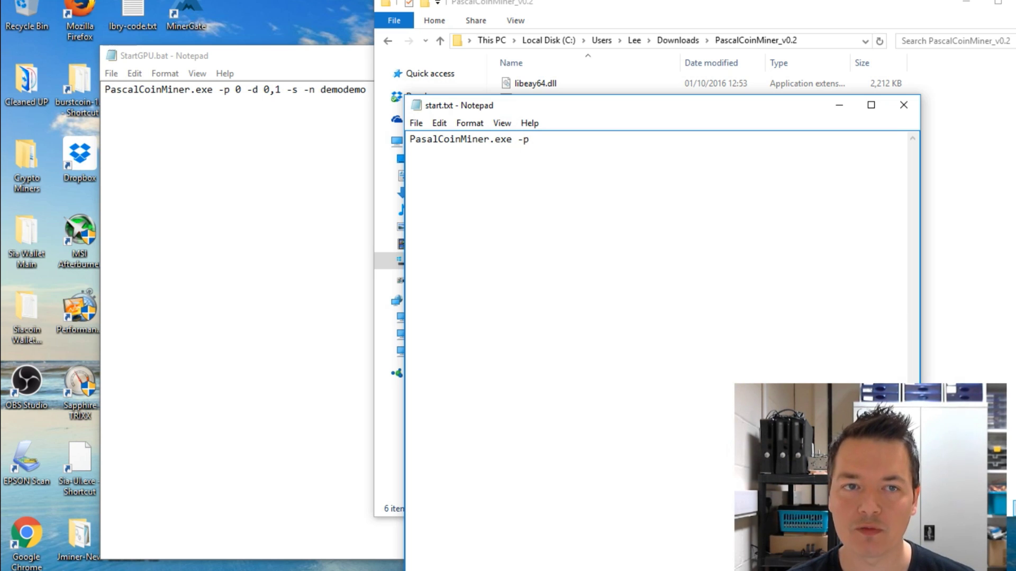
text(0)
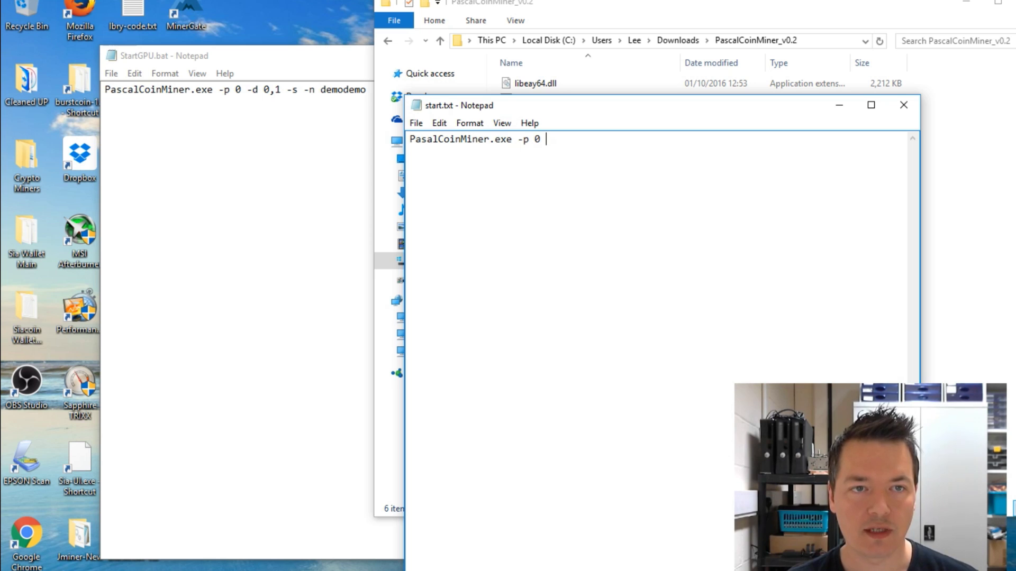
text( -d)
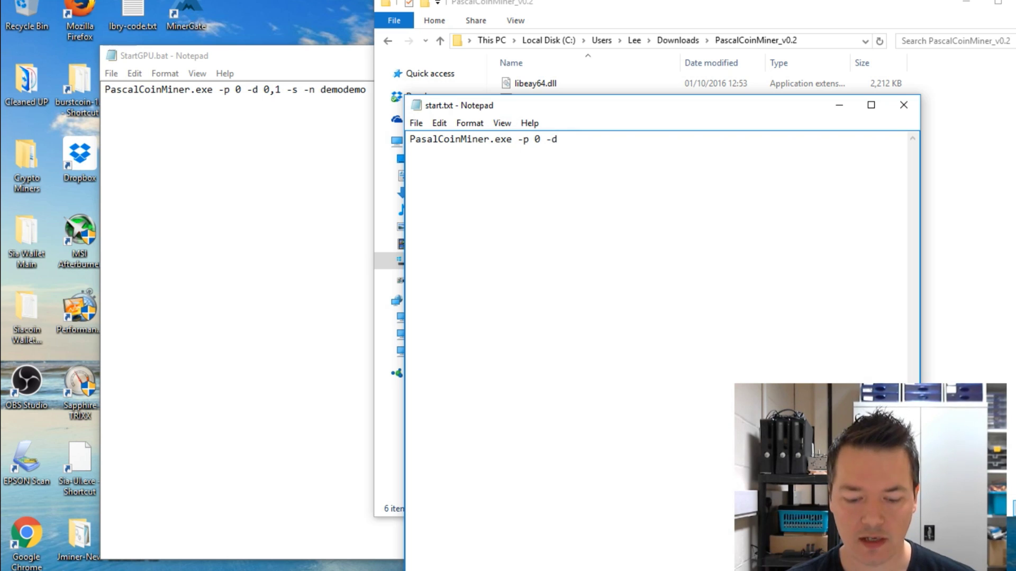
text( 0)
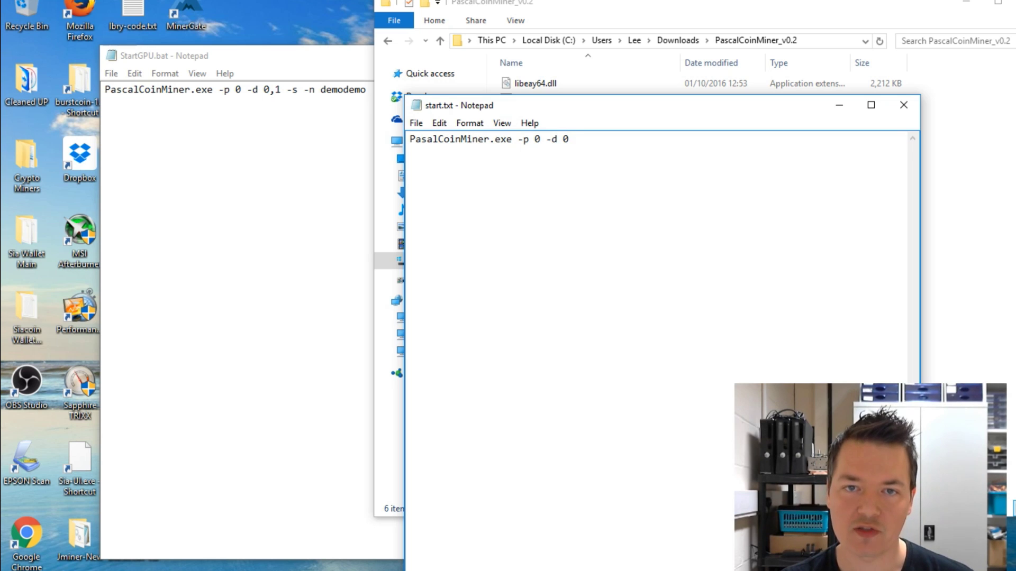
text(,)
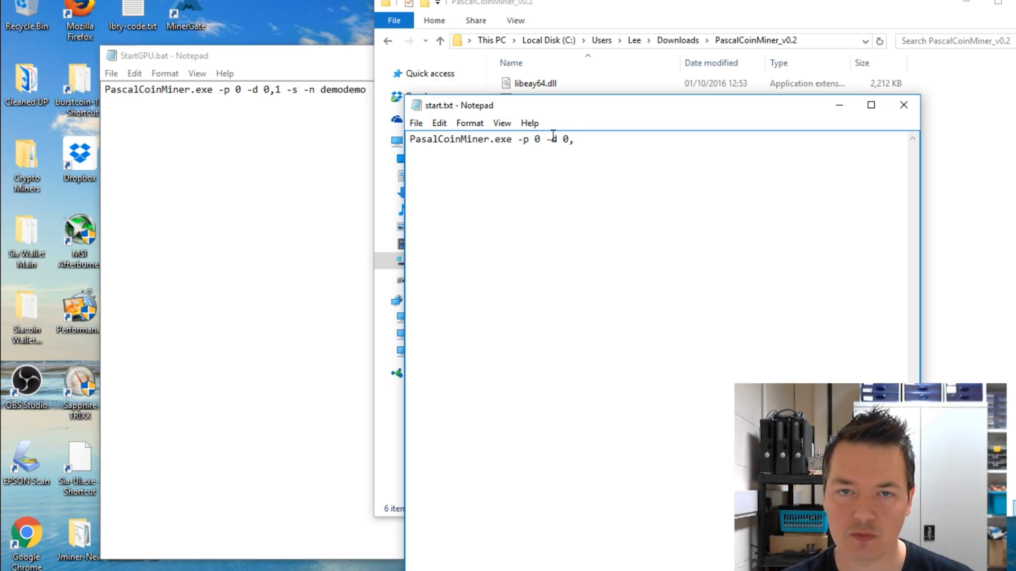
text(1)
text(2)
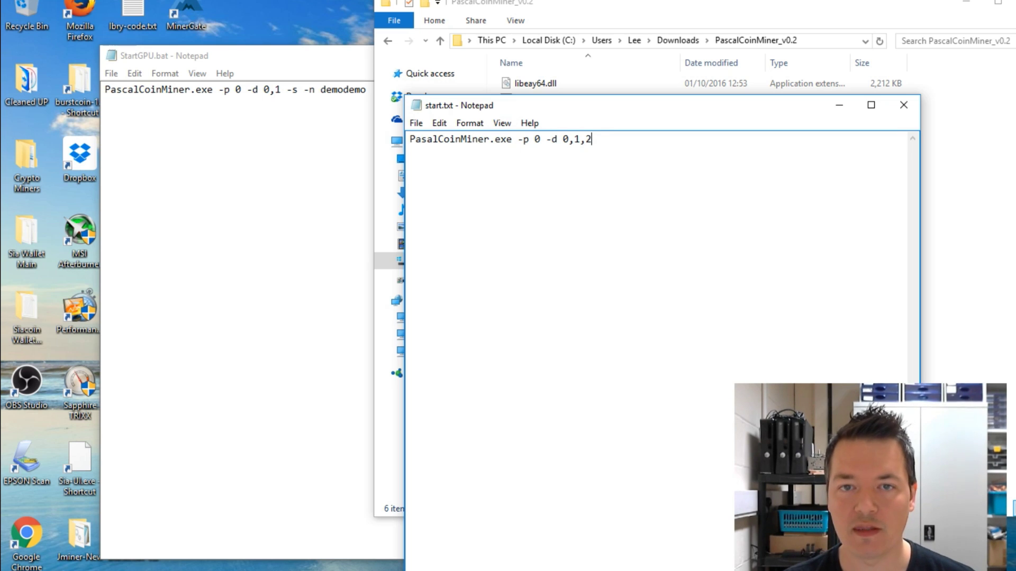
key(BackSpace)
key(BackSpace)
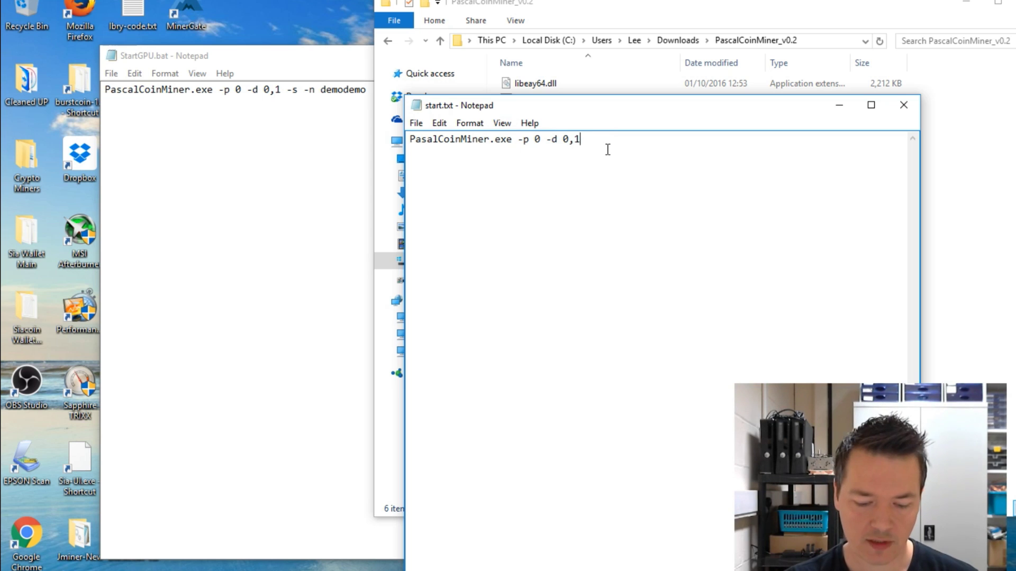
text(-s)
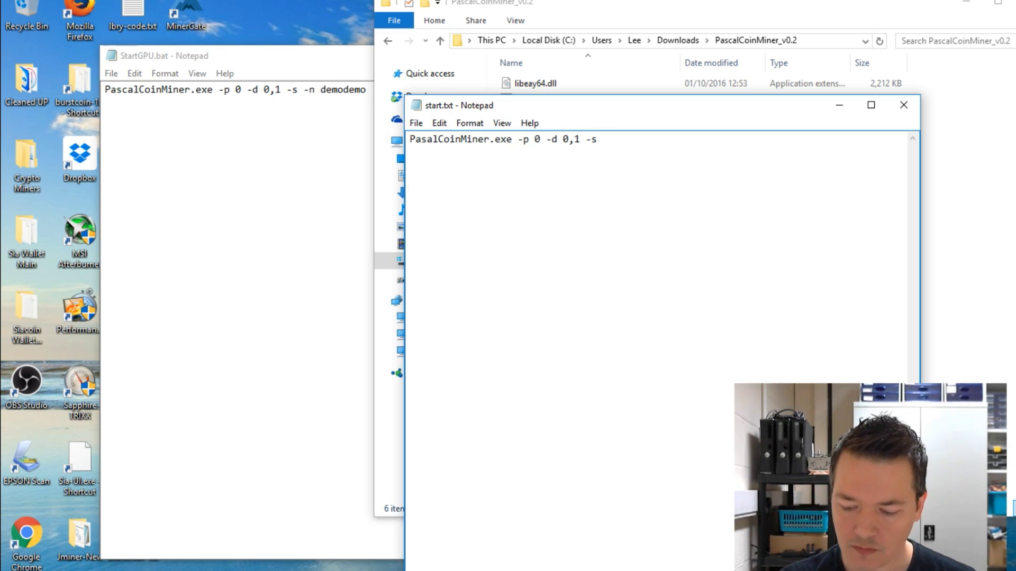
text(192.)
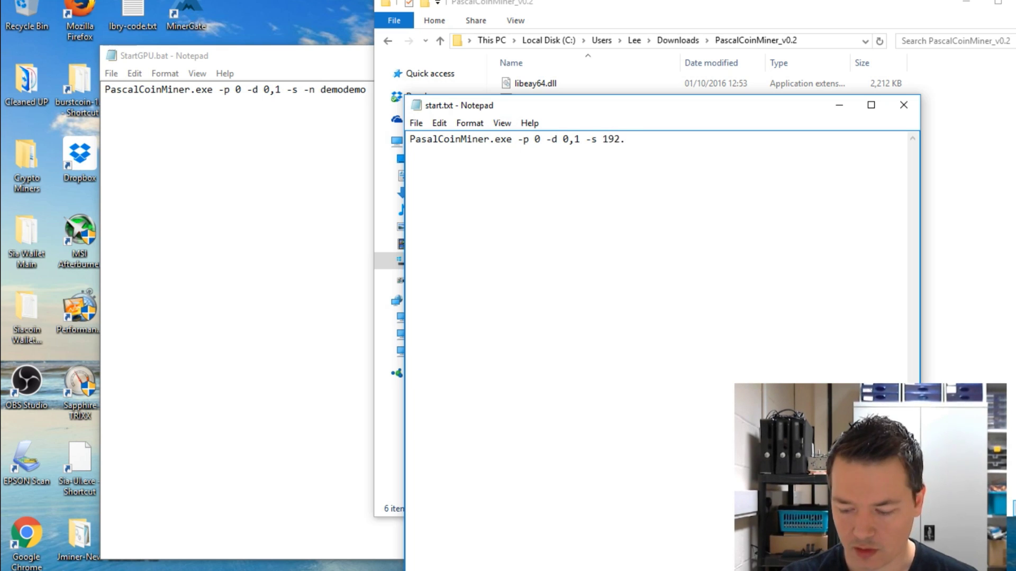
text(.168)
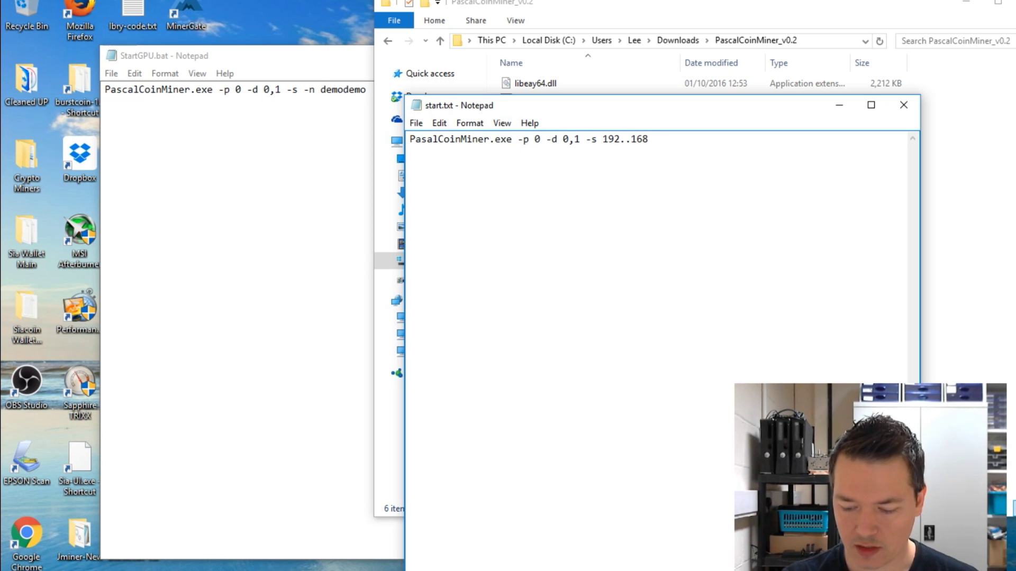
key(BackSpace)
key(BackSpace)
key(BackSpace)
key(BackSpace)
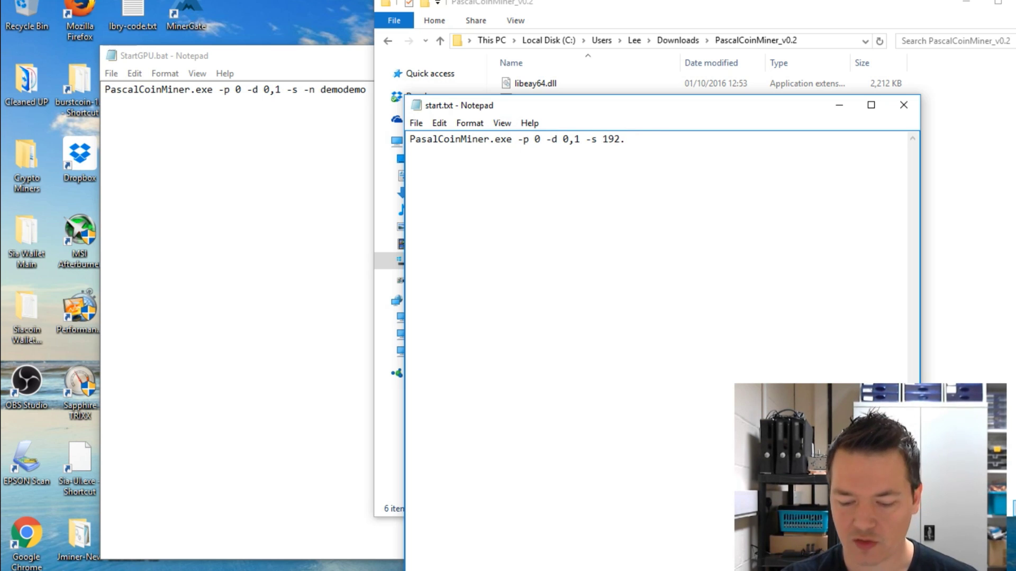
key(BackSpace)
key(BackSpace)
key(BackSpace)
key(BackSpace)
key(BackSpace)
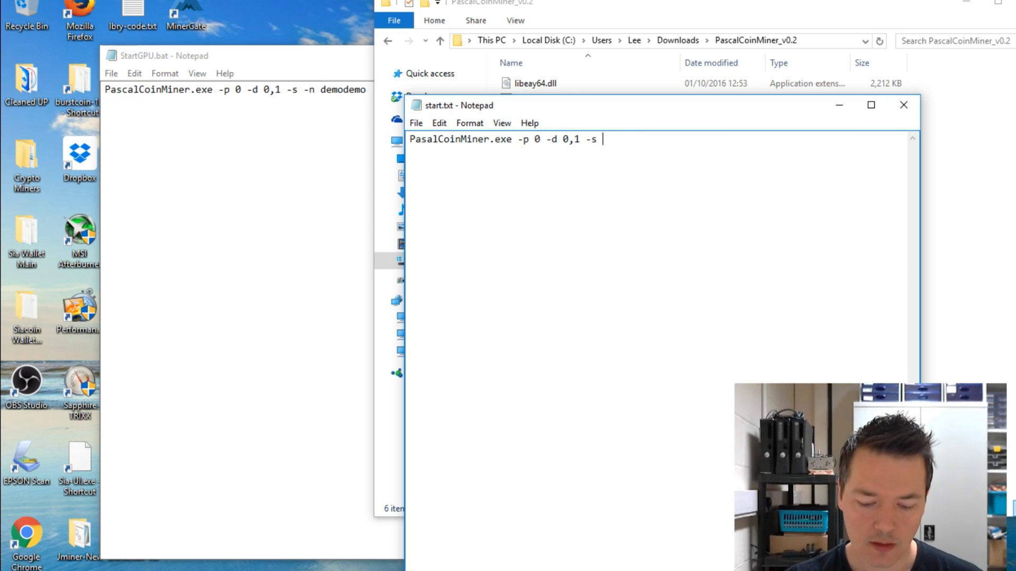
- Finish the command in start.txt with the miner name option -n testtest
text(-n)
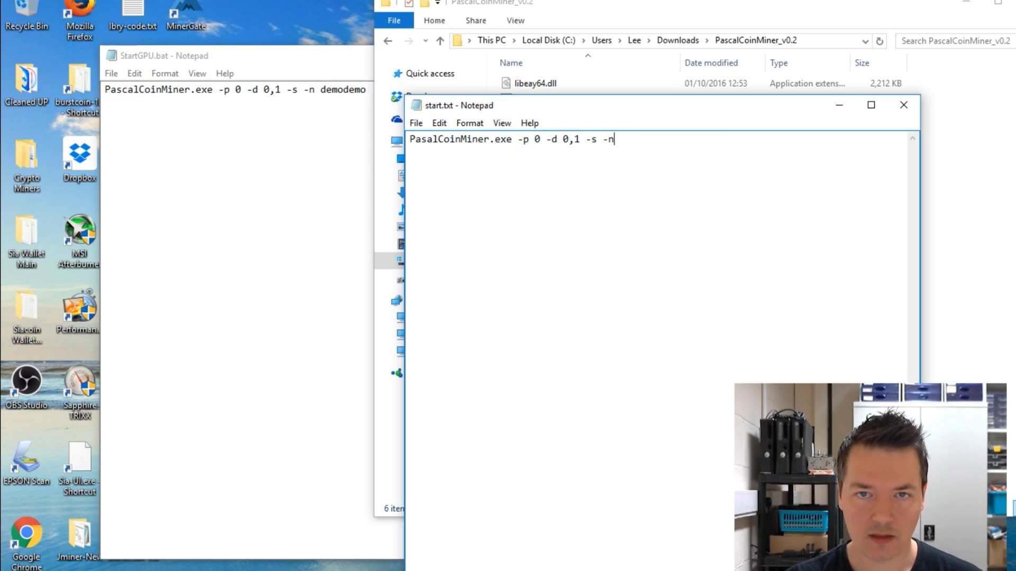
text( test)
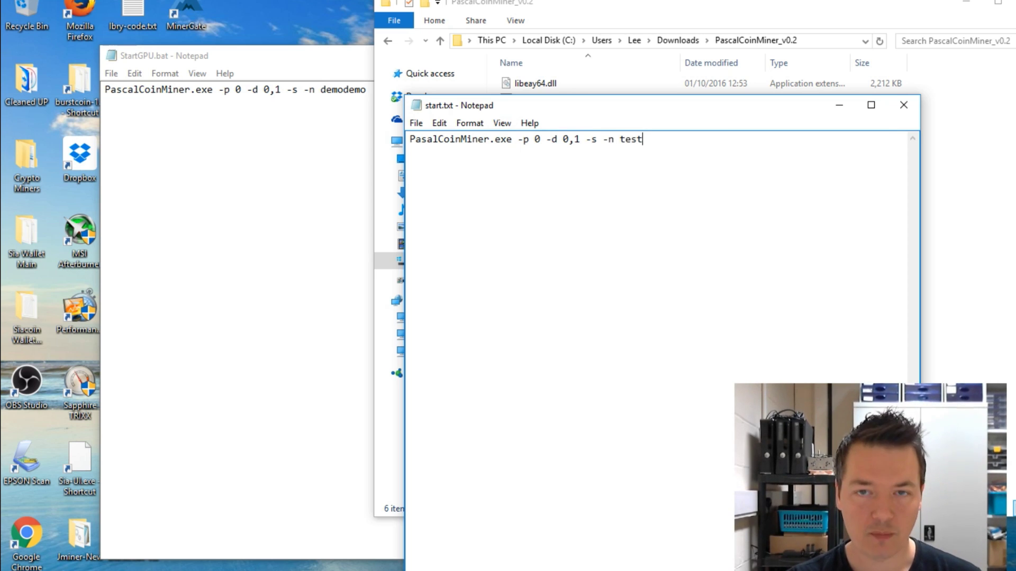
text(test)
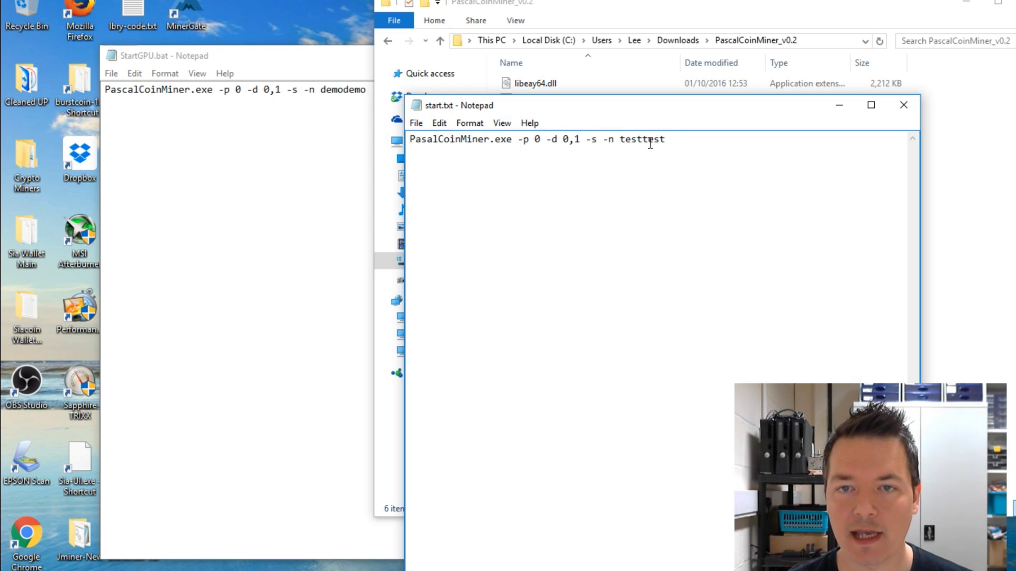
click(303, 152)
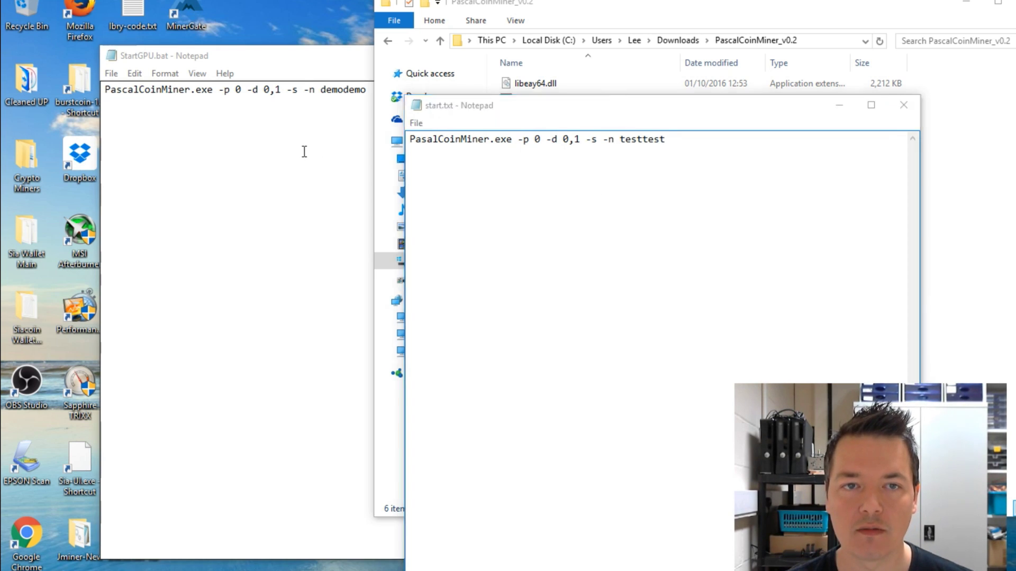
click(725, 173)
drag(681, 139, 403, 148)
click(475, 159)
click(684, 138)
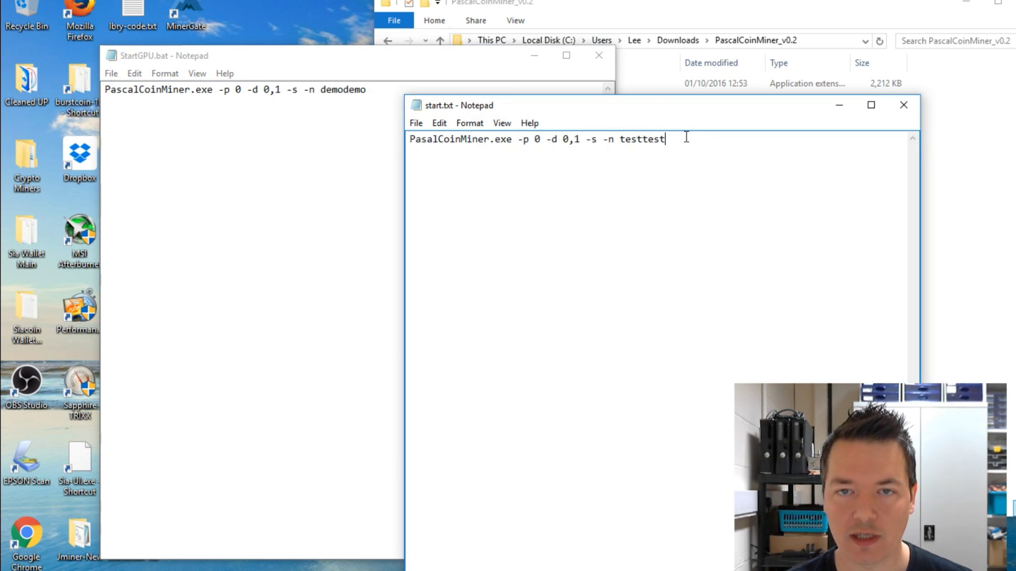
- Start saving start.txt as a new file in the PascalCoinMiner_v0.2 folder, naming it start-testtest.bat
click(416, 124)
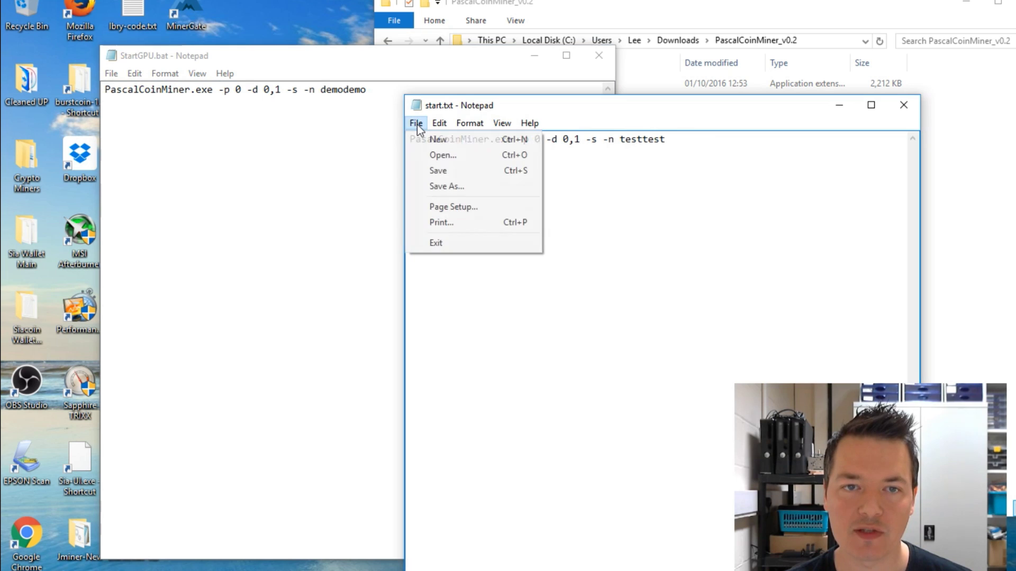
click(448, 187)
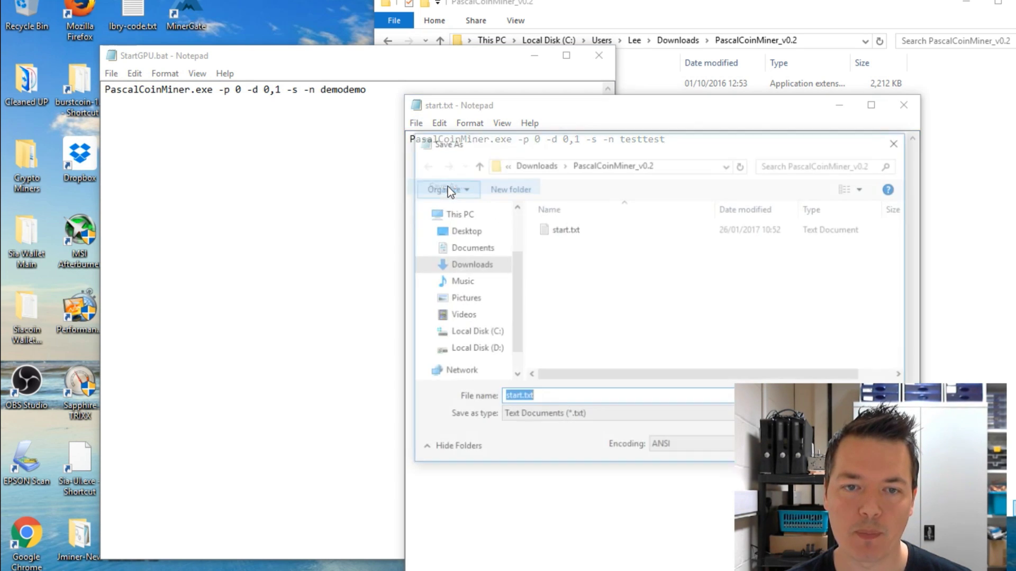
click(547, 398)
key(BackSpace)
key(BackSpace)
key(BackSpace)
key(BackSpace)
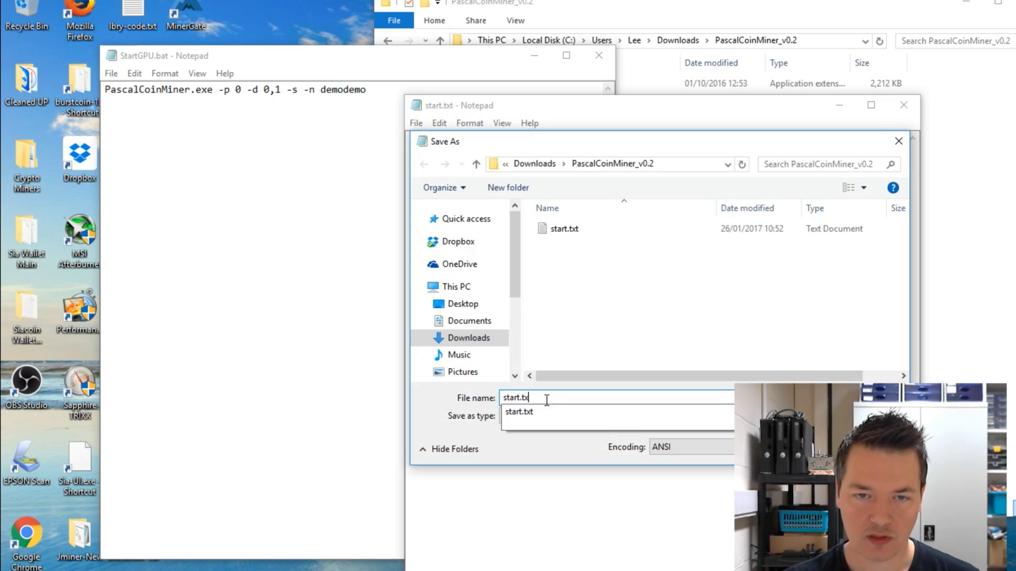
text(-tes)
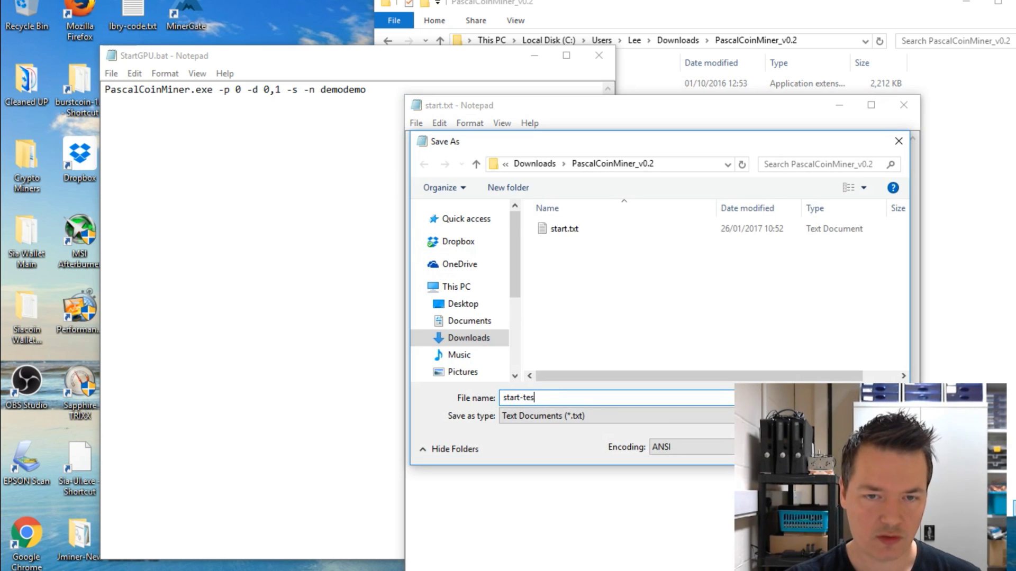
text(ttest)
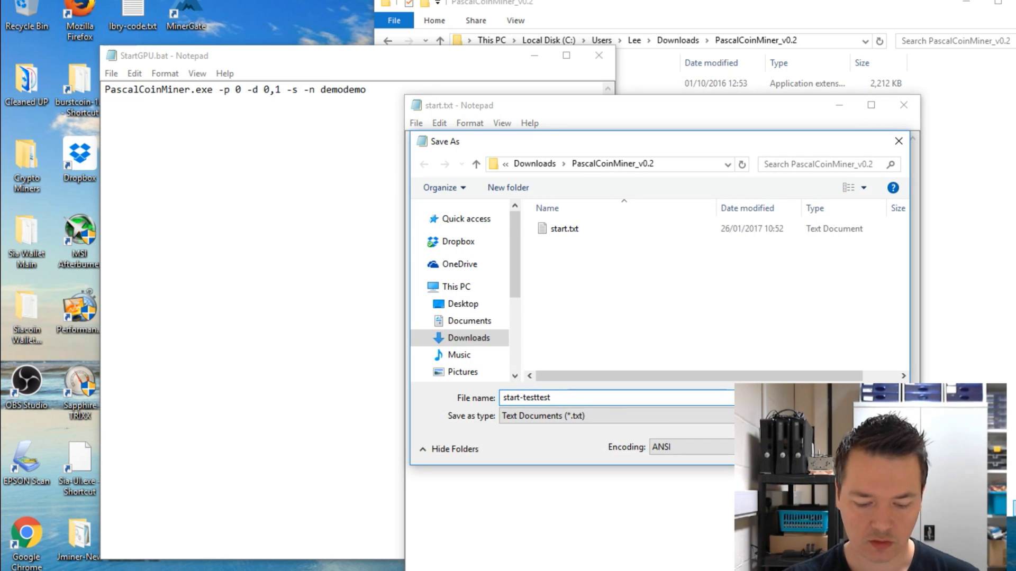
text(.bat)
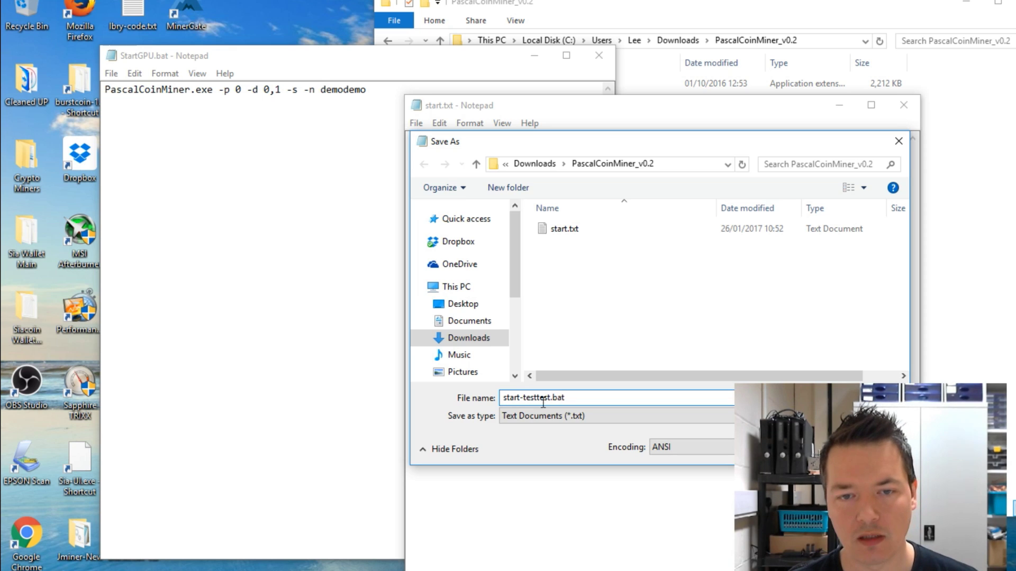
- Set the save type to All Files (*.*) and save the batch file
click(541, 418)
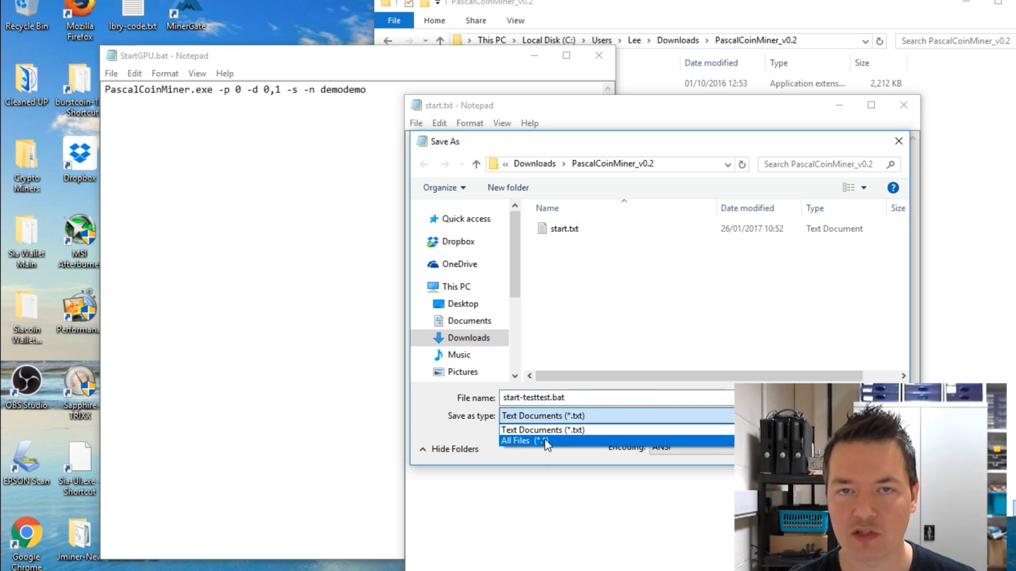
click(548, 440)
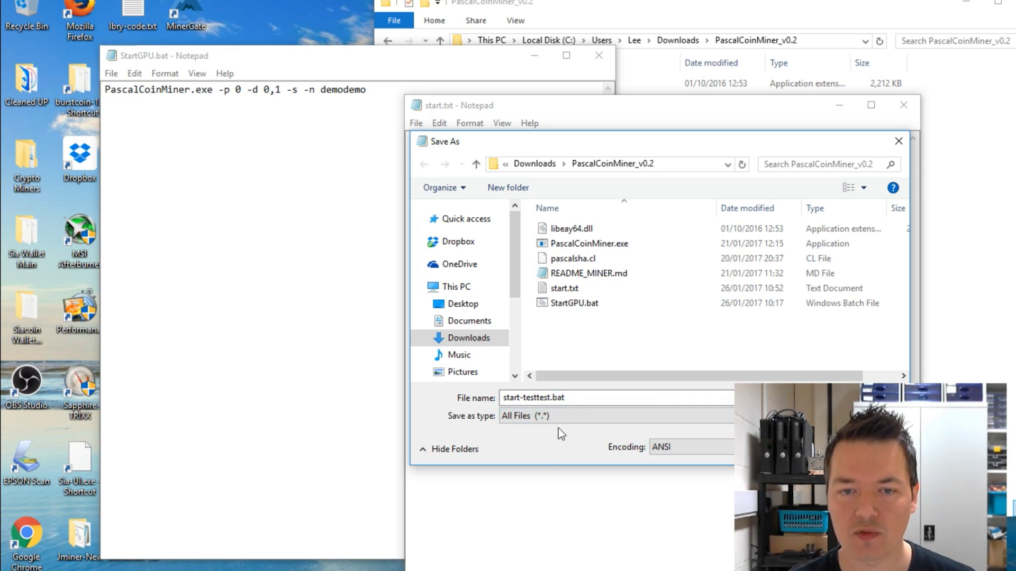
click(571, 397)
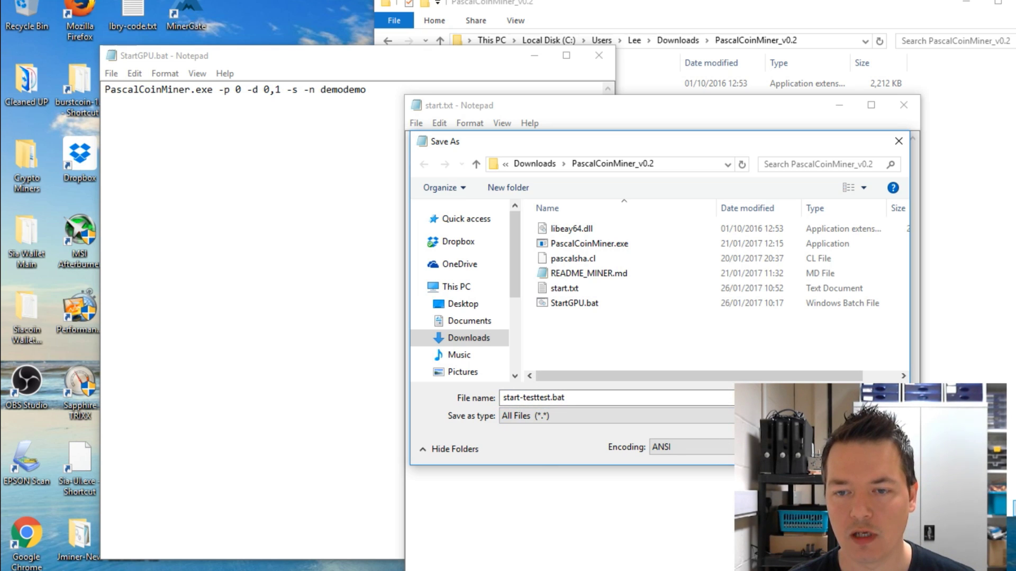
key(Return)
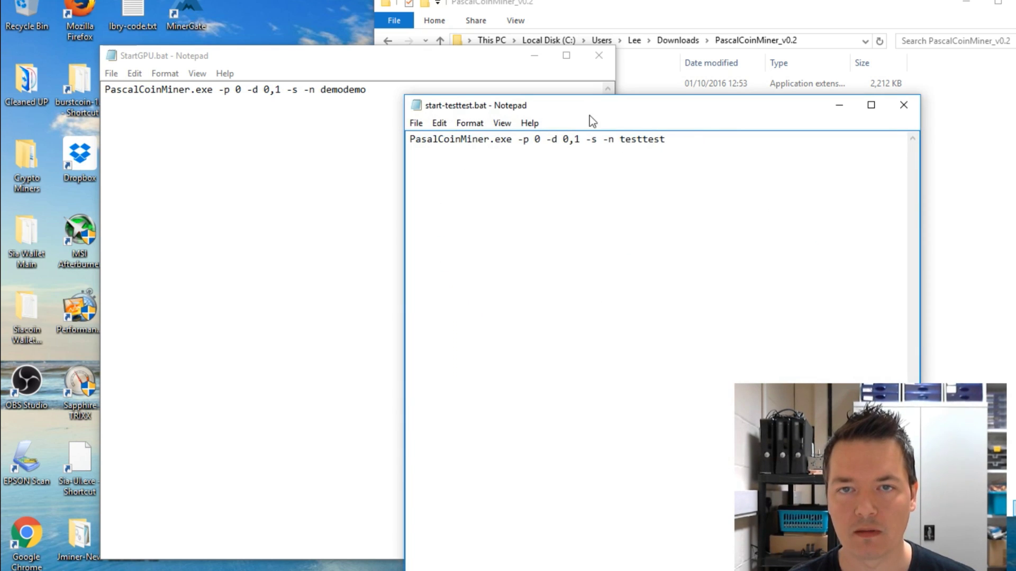
- Close both Notepad windows and check start-testtest.bat in the PascalCoinMiner_v0.2 folder
click(597, 56)
click(903, 106)
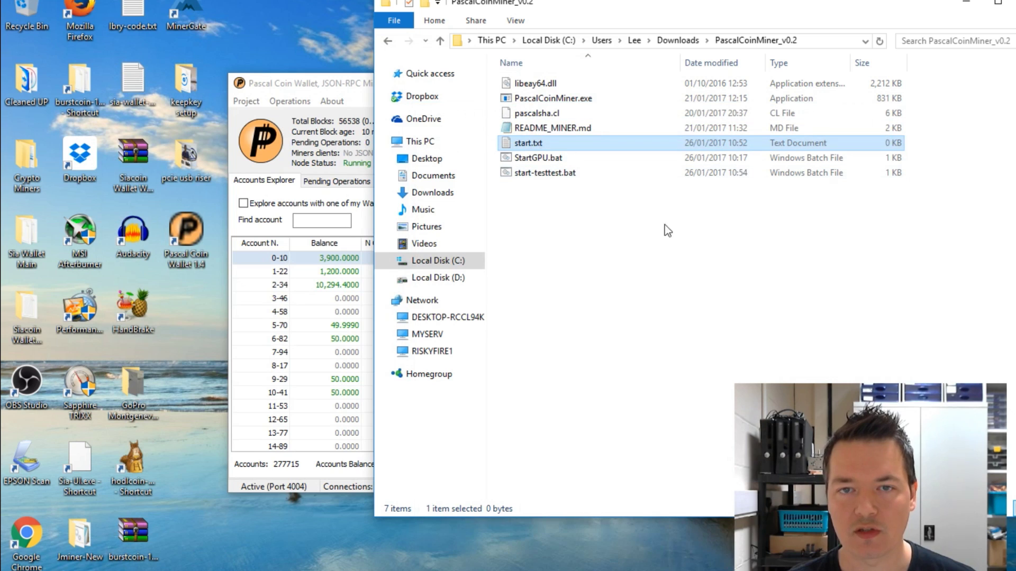
click(531, 179)
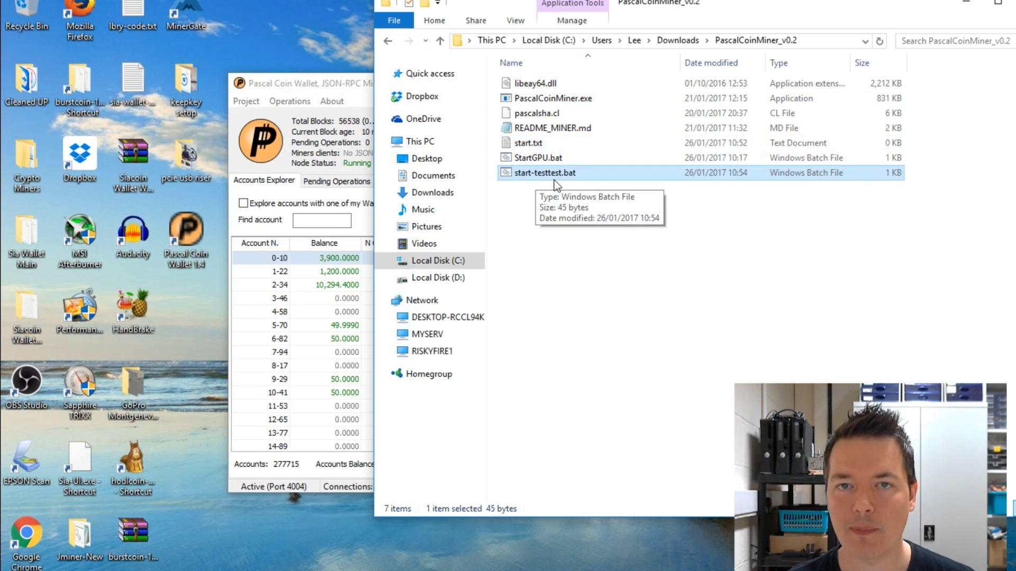
click(564, 219)
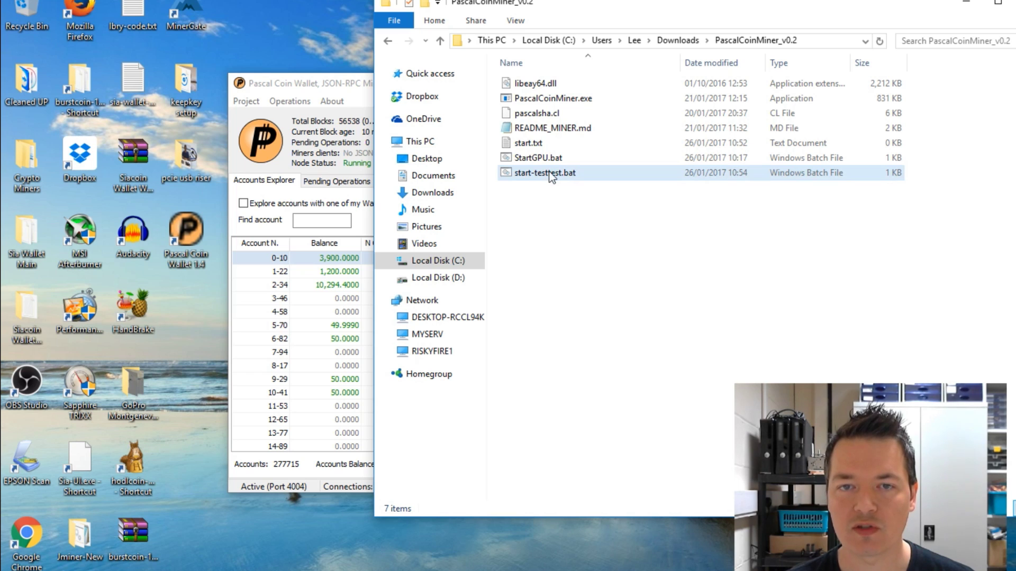
- Open start-testtest.bat for editing and add a pause command on a new line below the miner command
click(550, 175)
click(529, 186)
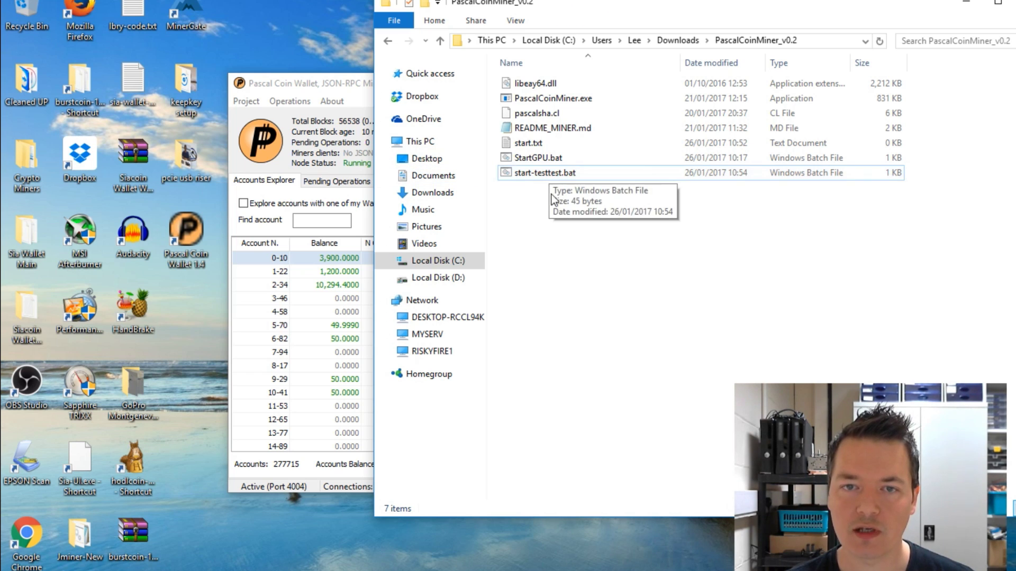
click(548, 173)
right_click(547, 171)
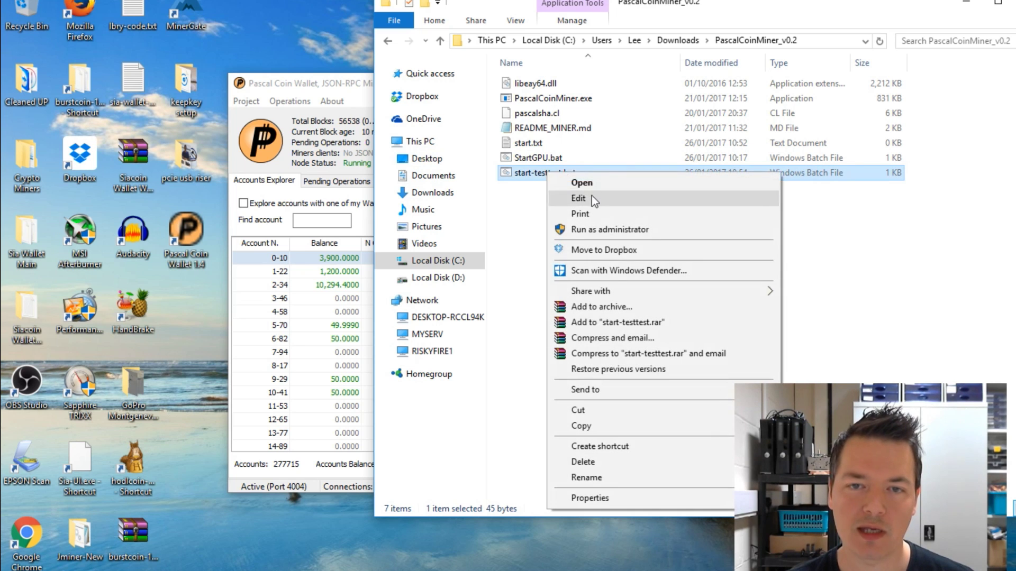
click(592, 197)
click(674, 139)
key(Return)
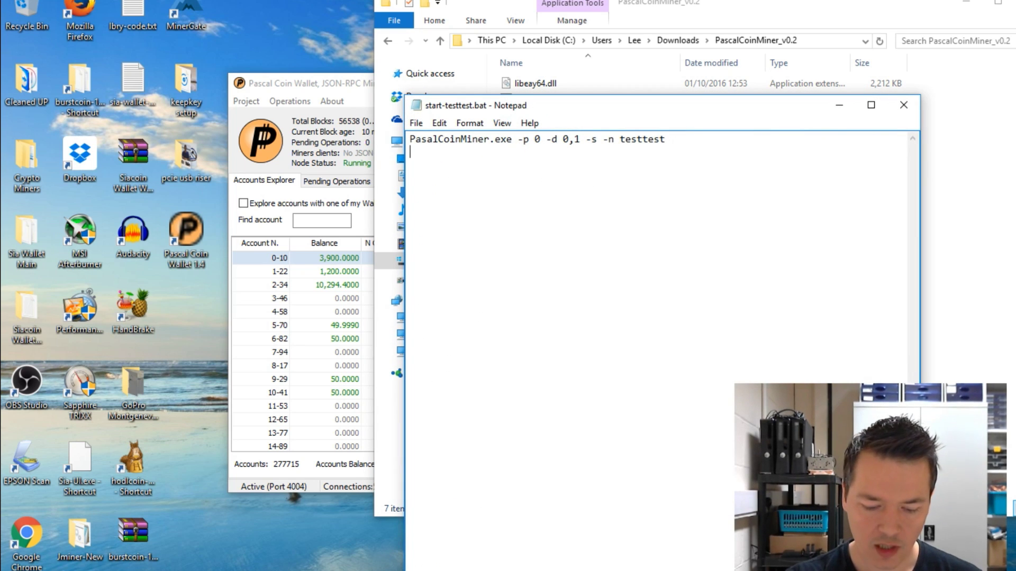
text(pause)
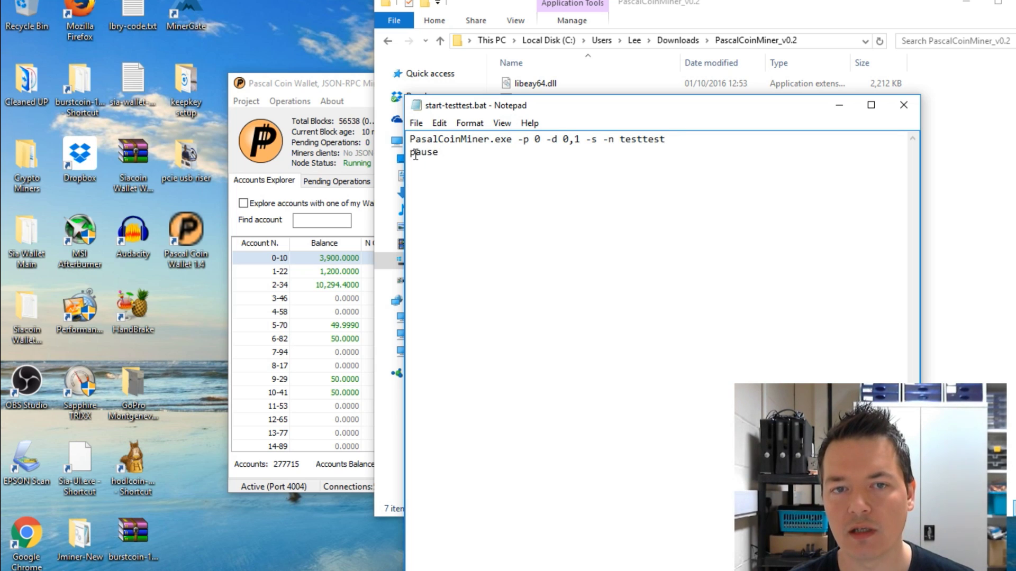
- Save start-testtest.bat with the added pause line and close Notepad
click(416, 124)
click(446, 169)
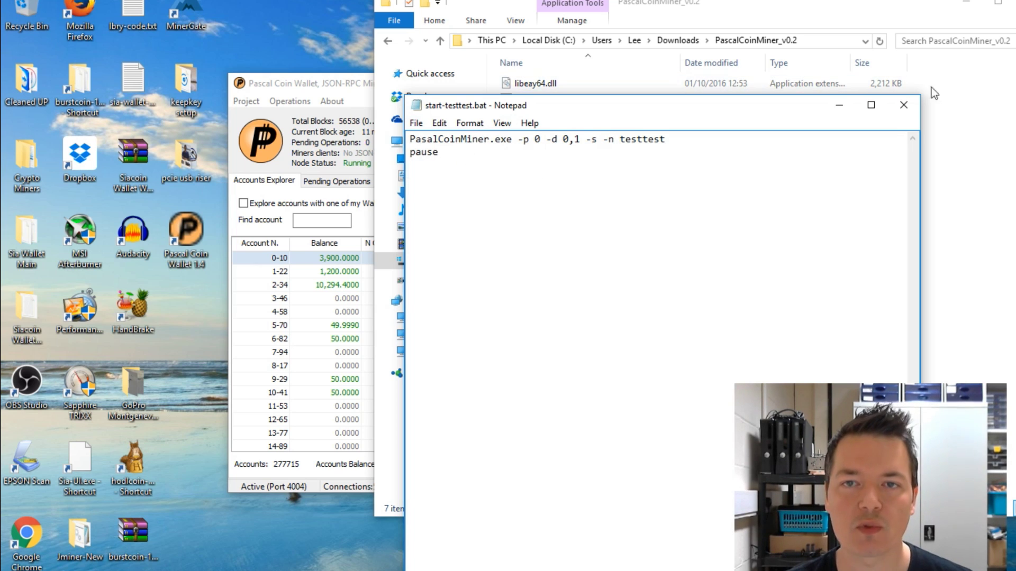
drag(447, 153, 410, 154)
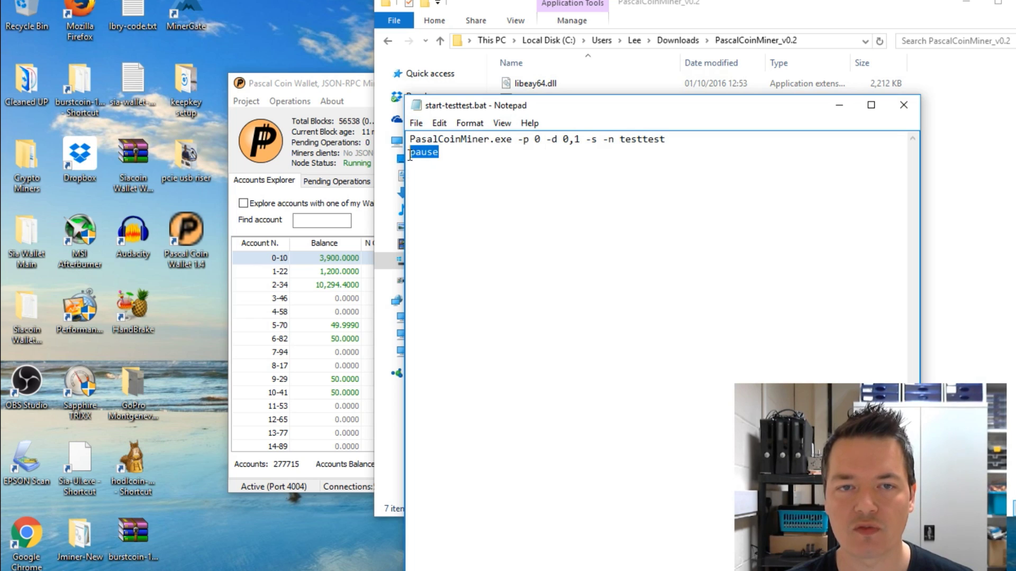
click(457, 152)
click(904, 105)
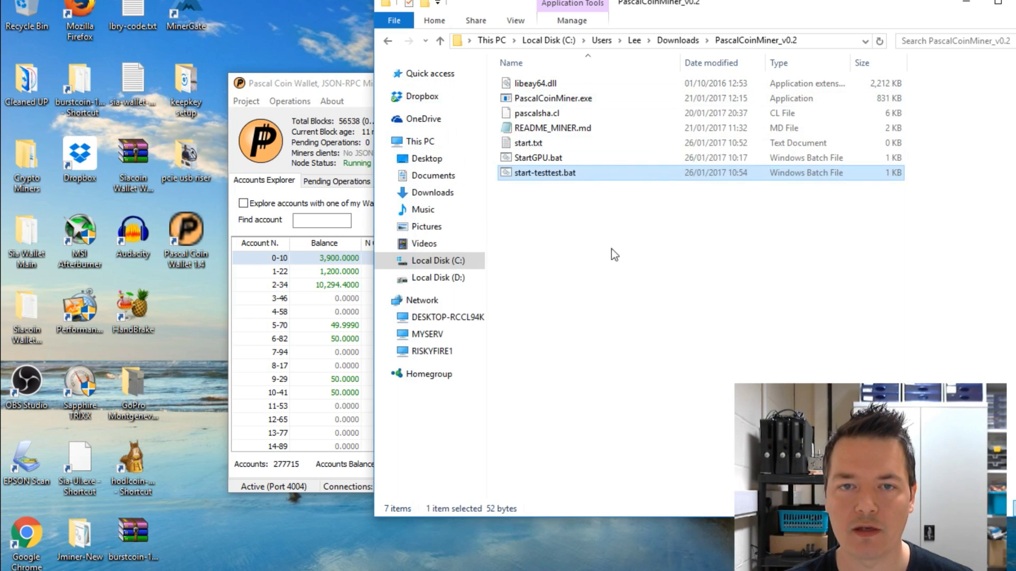
- Test-run start-testtest.bat from the PascalCoinMiner_v0.2 folder and dismiss its console window
click(570, 199)
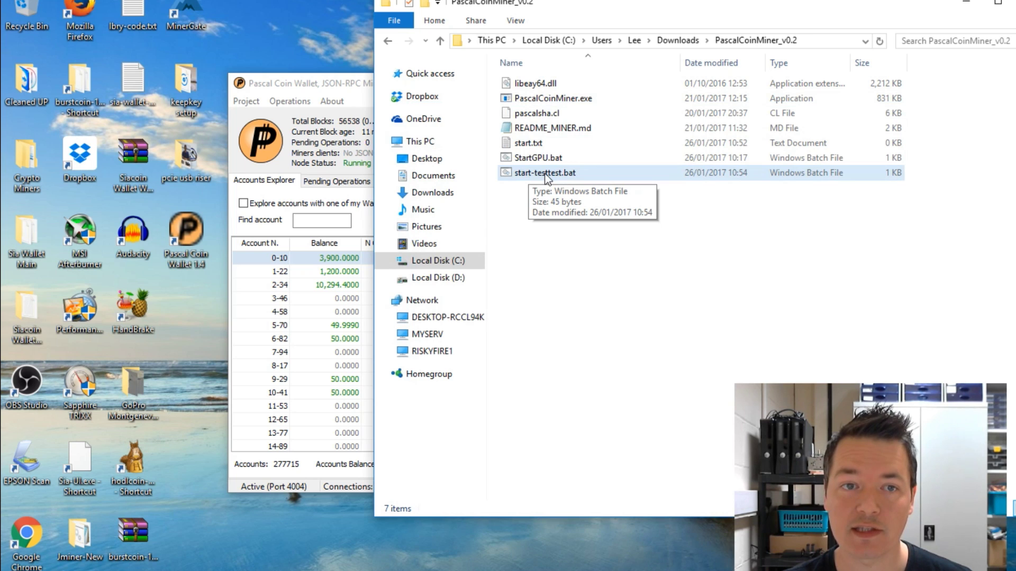
double_click(546, 176)
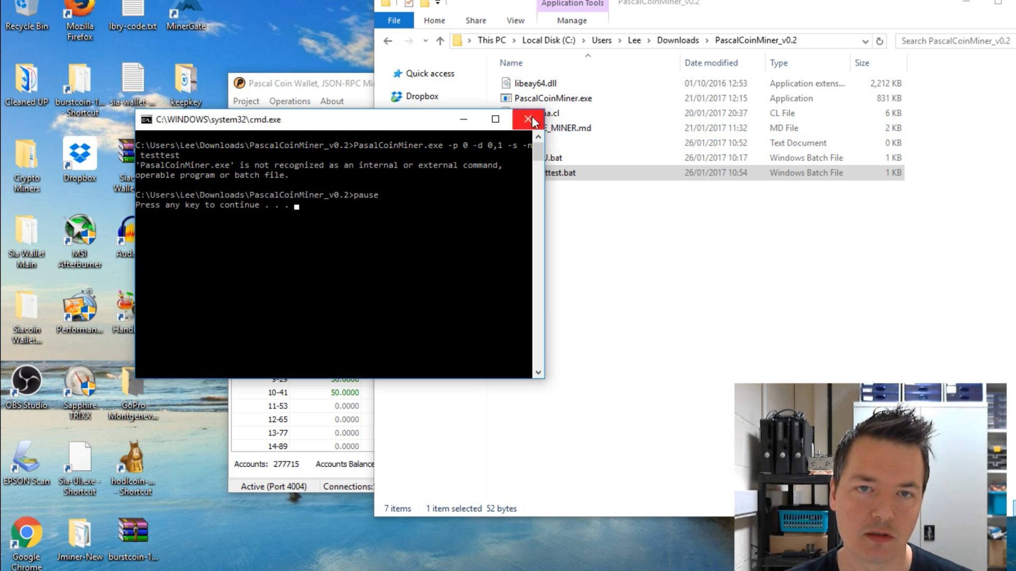
key(space)
- Reopen start-testtest.bat for editing and correct the program name to PascalCoinMiner.exe
right_click(546, 173)
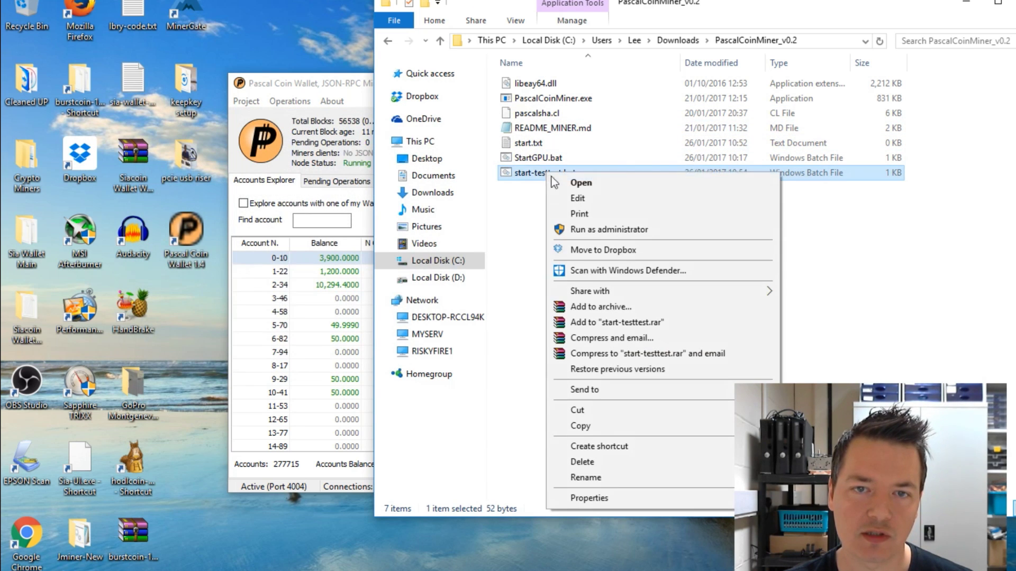
click(609, 201)
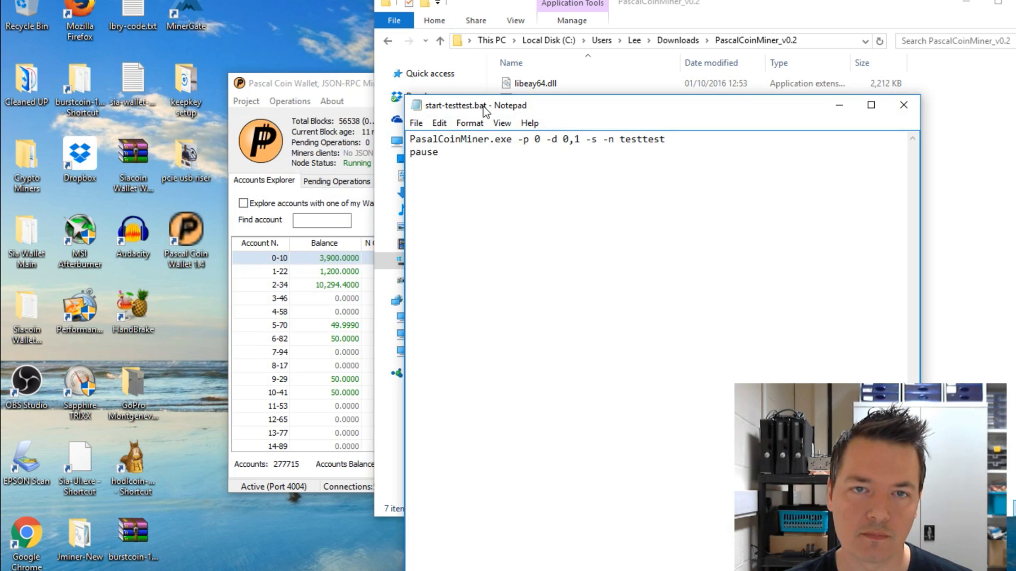
drag(483, 106, 505, 154)
click(449, 195)
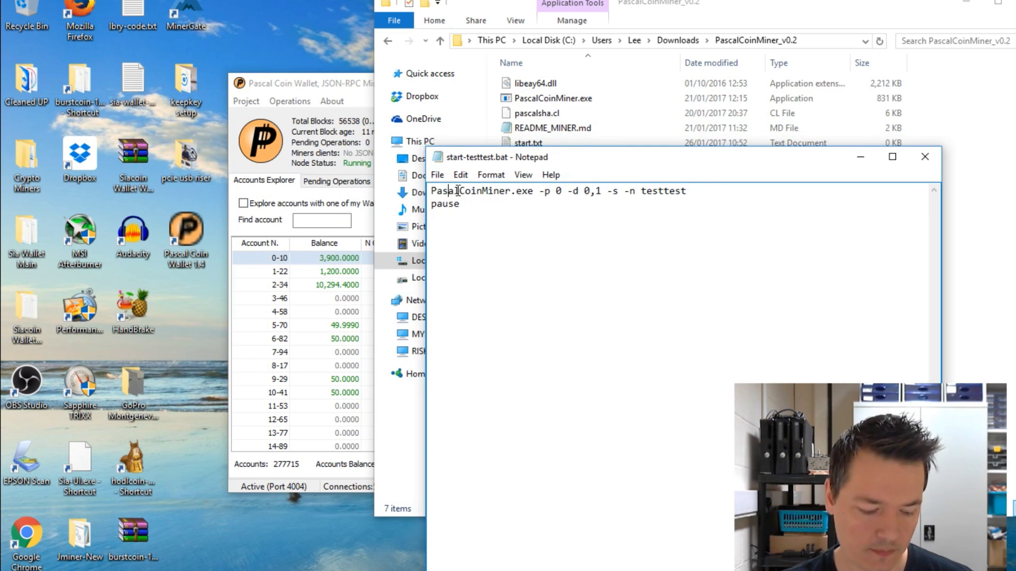
text(c)
- Save the corrected batch file and close its Notepad window
click(437, 174)
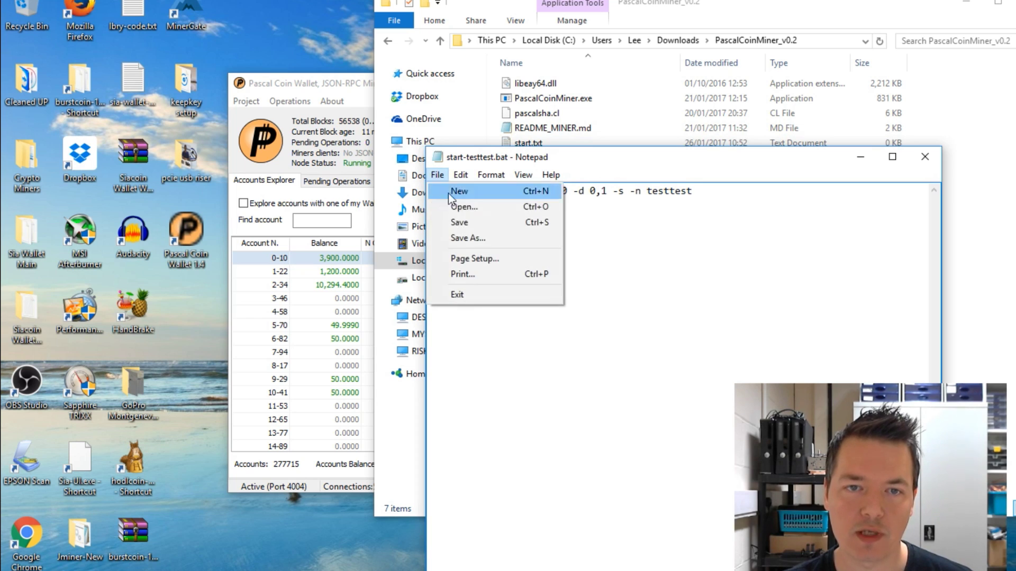
click(460, 223)
click(920, 157)
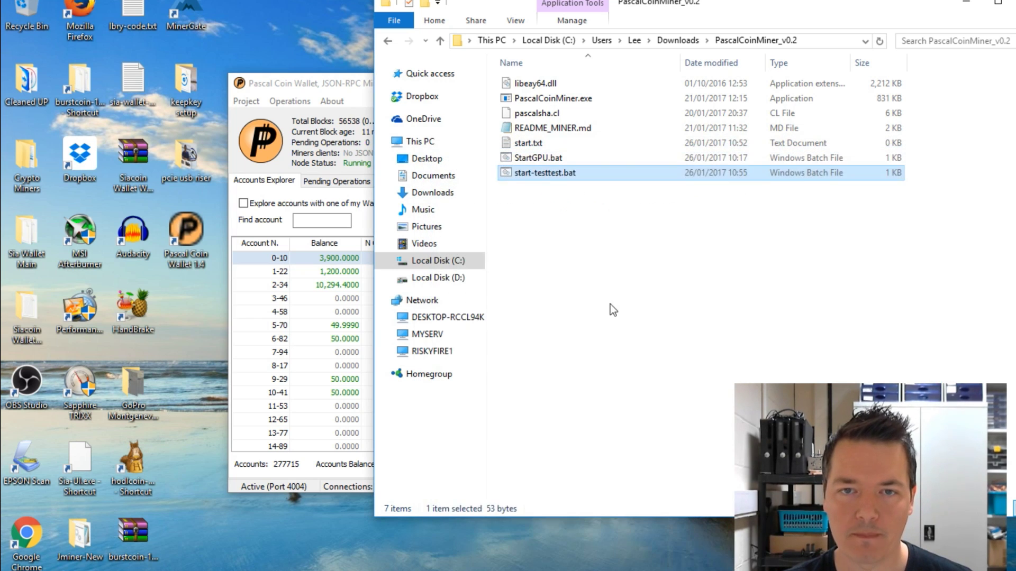
- Launch the miner with the corrected start-testtest.bat and minimize the File Explorer window
click(529, 174)
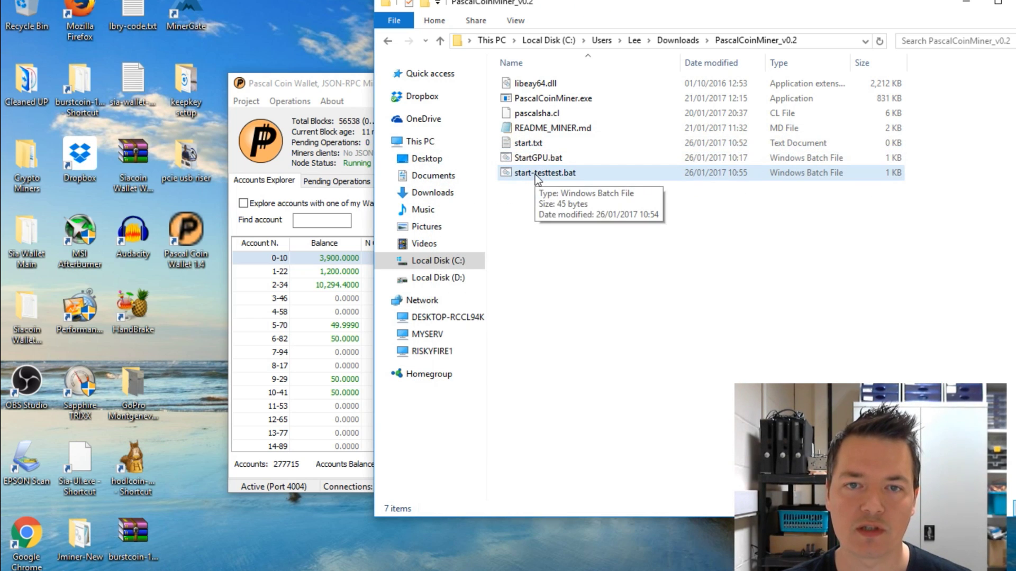
double_click(535, 176)
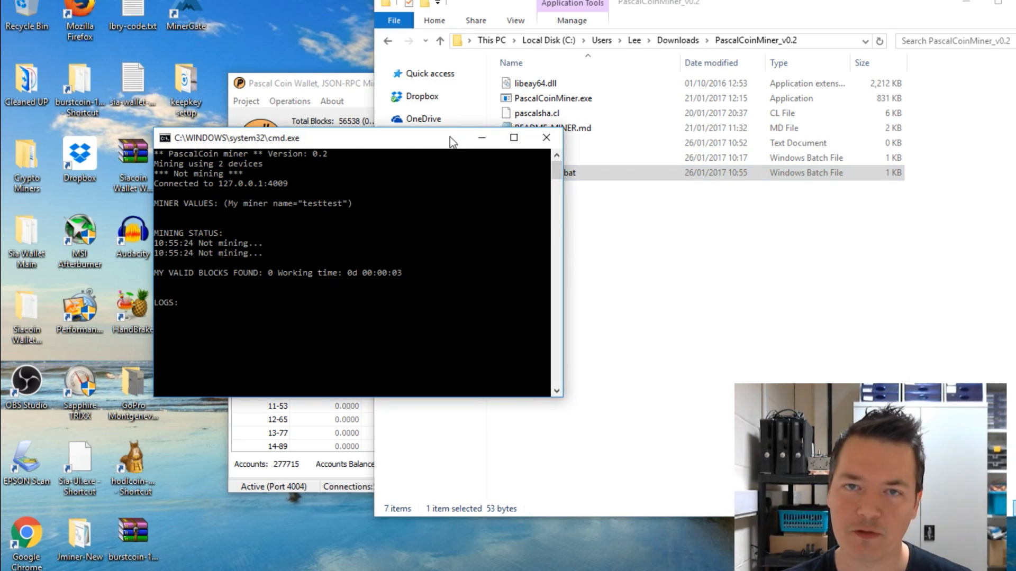
click(939, 9)
click(966, 4)
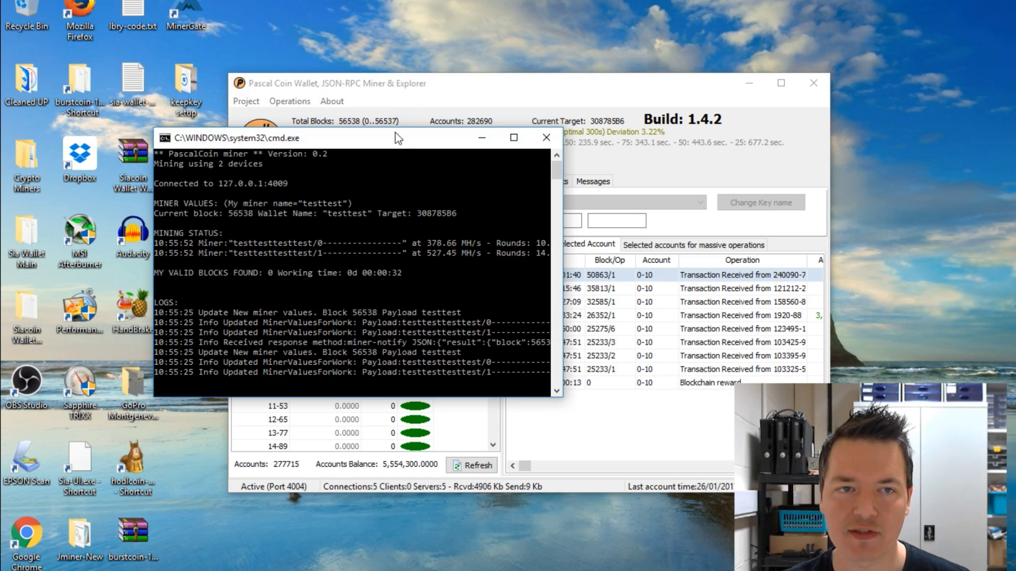
- Arrange the miner console and the Pascal Coin Wallet window so that the mining status and wallet details can both be read
drag(404, 148, 309, 68)
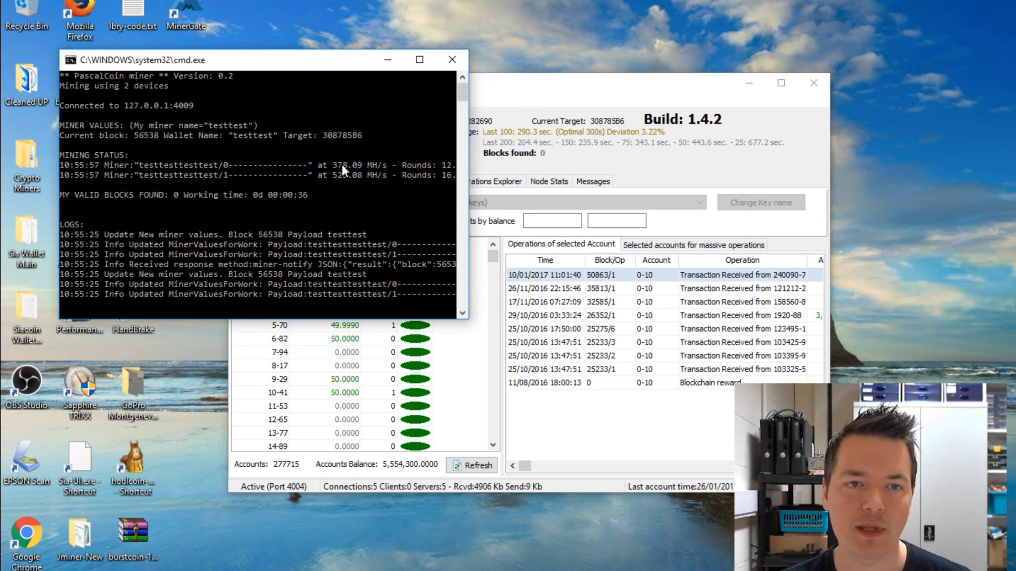
drag(590, 93, 689, 142)
drag(279, 62, 234, 7)
mouse_move(611, 135)
mouse_down()
mouse_move(560, 118)
mouse_move(676, 139)
mouse_move(621, 144)
mouse_up()
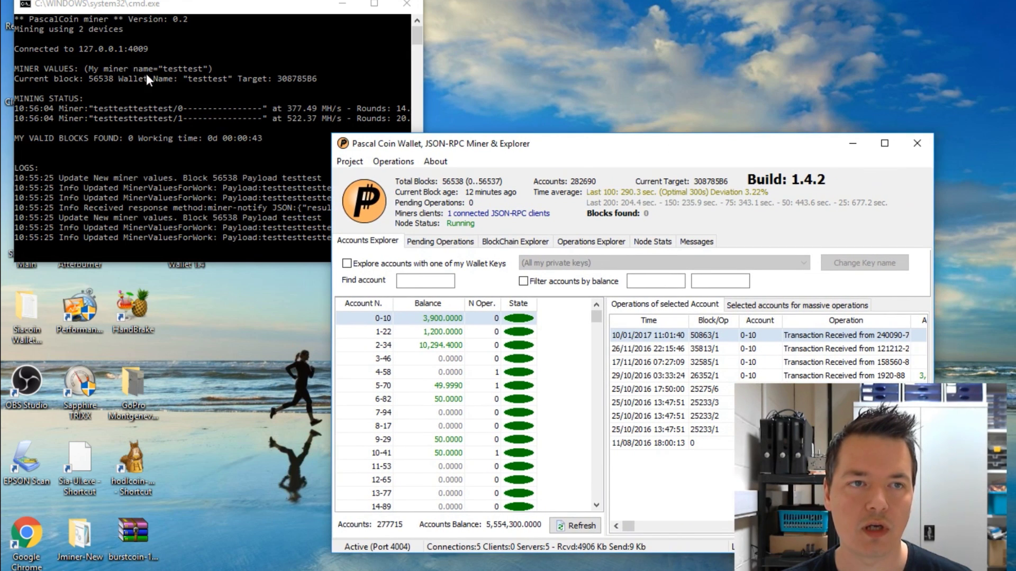
click(147, 14)
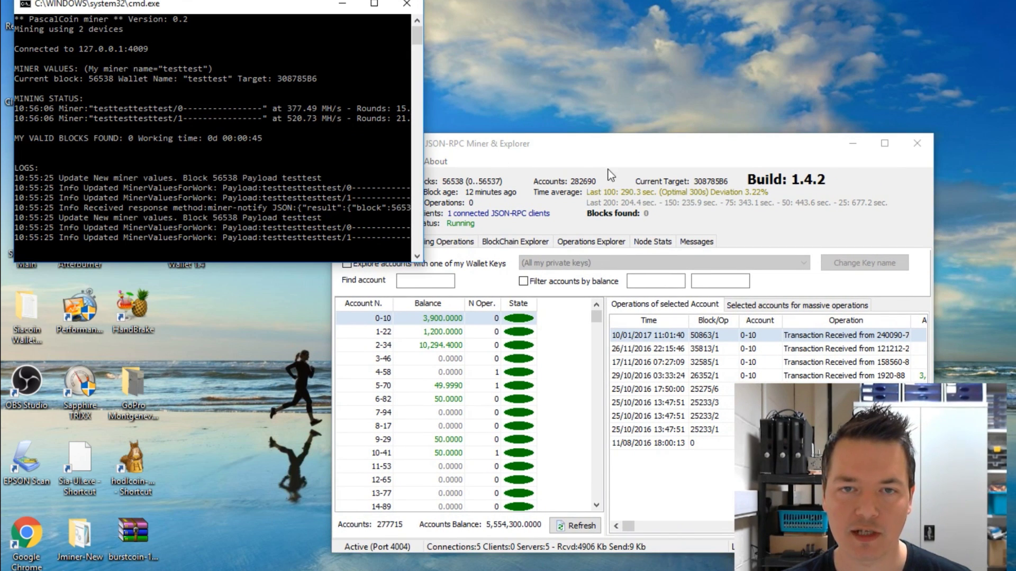
click(605, 154)
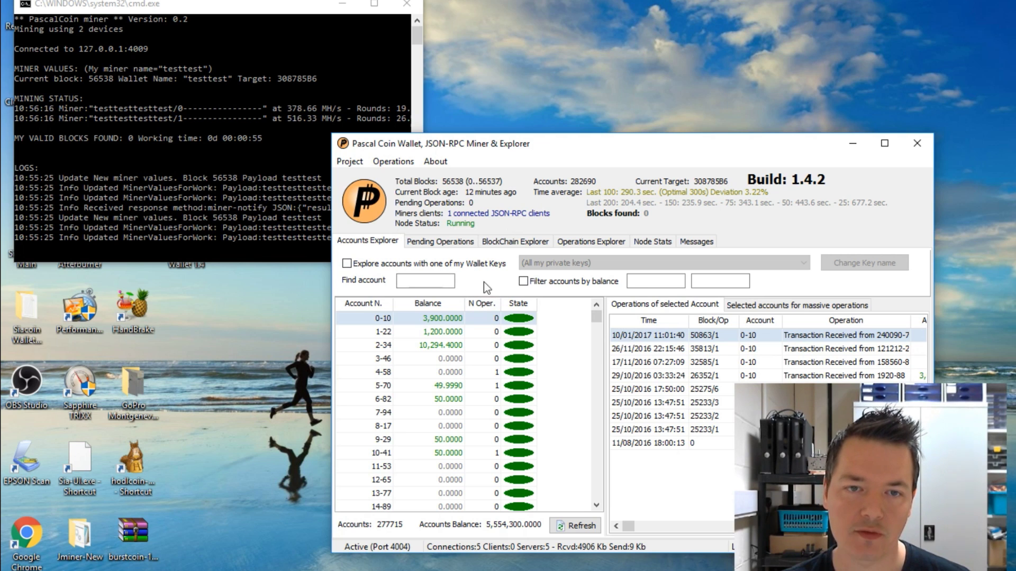
- Check the accounts held by the wallet's own private keys, restore the full account list, and bring the miner console to the front
click(346, 264)
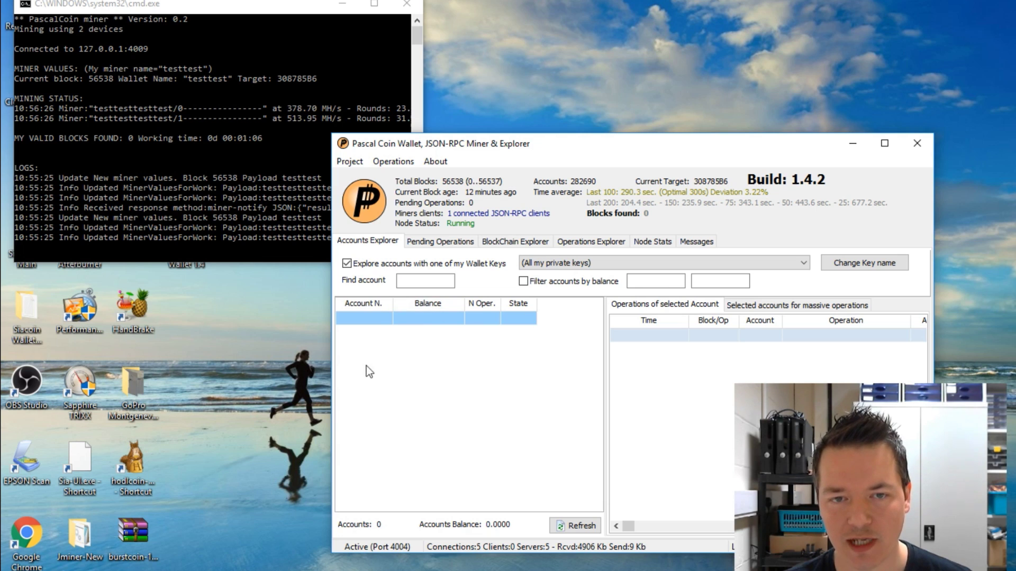
click(347, 263)
click(347, 264)
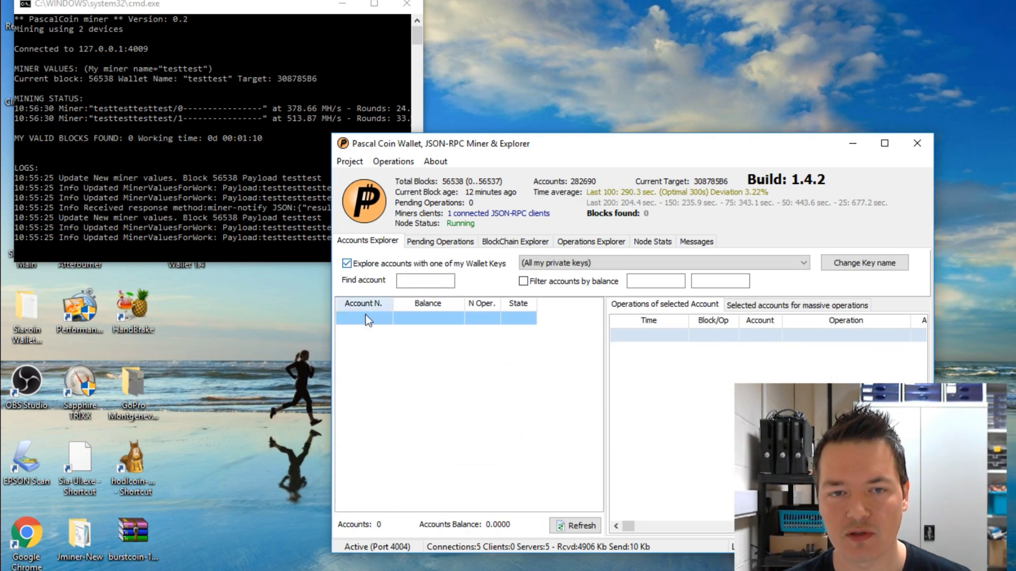
click(347, 264)
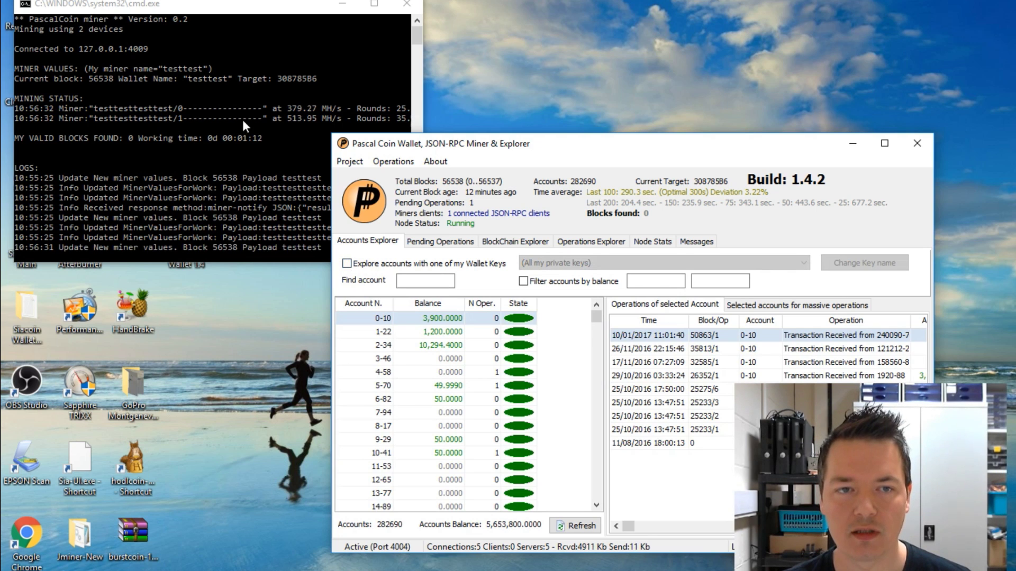
click(260, 147)
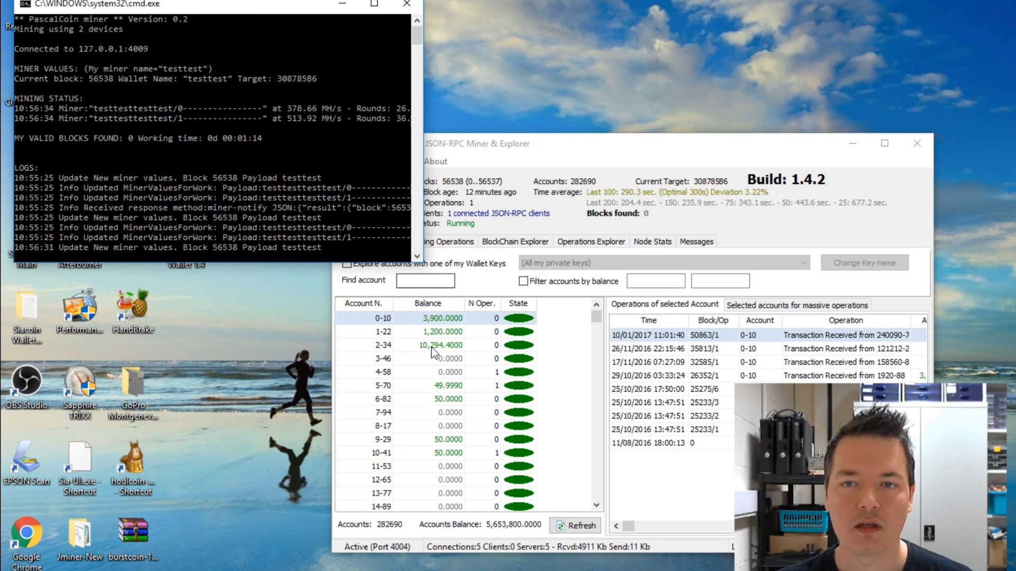